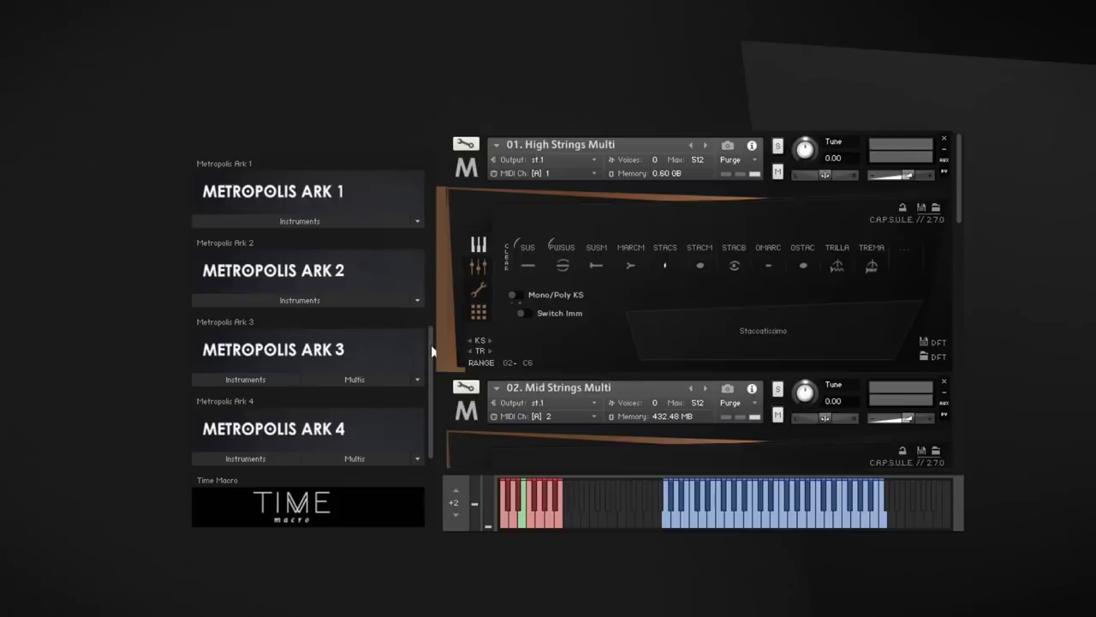
Open Metropolis Ark 4's Instruments and then its Single Instruments folder in the Libraries pane.
scroll(431, 346, down, 2)
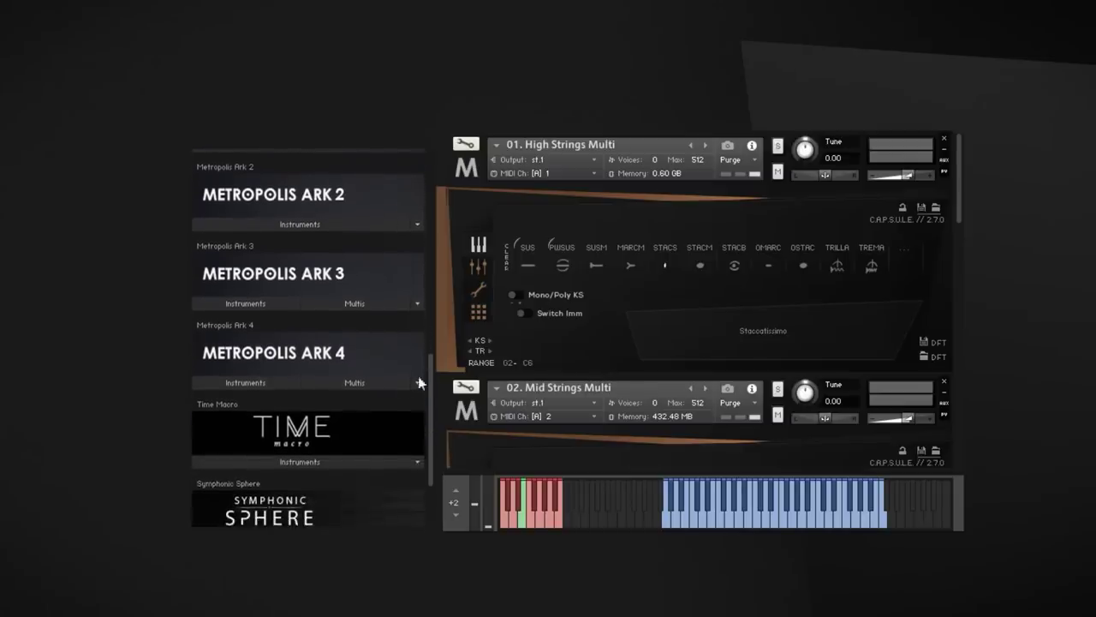
click(251, 385)
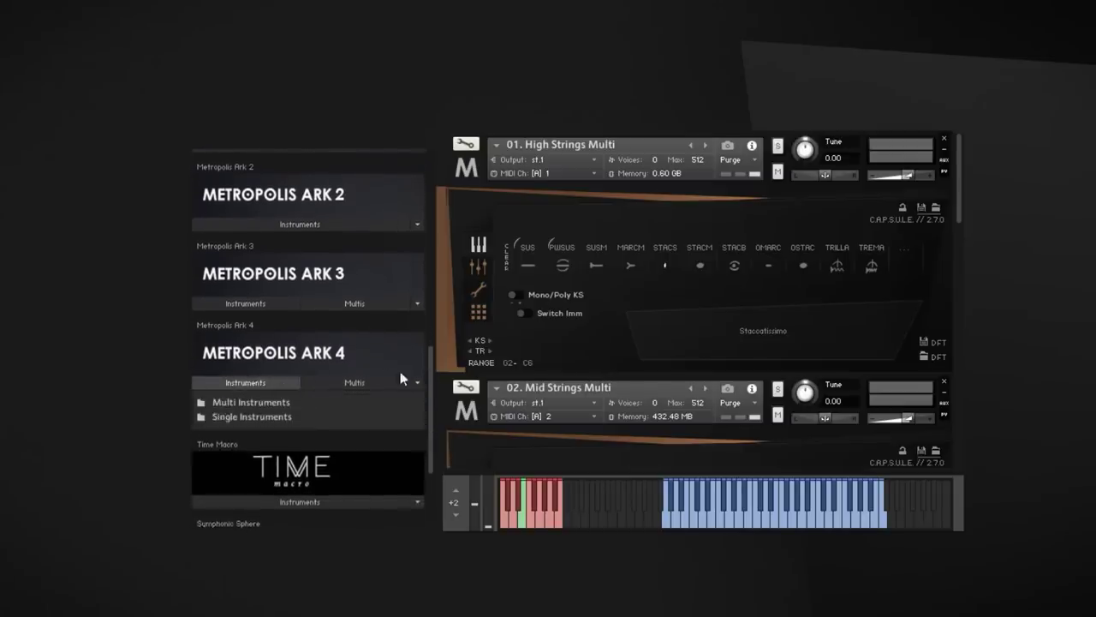
scroll(432, 379, down, 1)
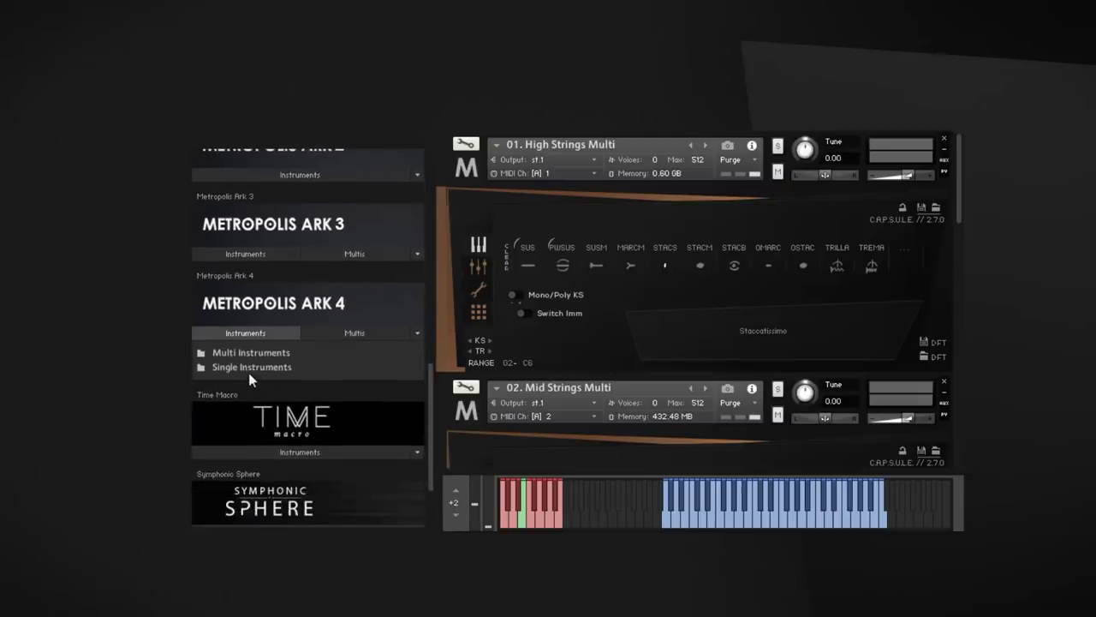
click(248, 368)
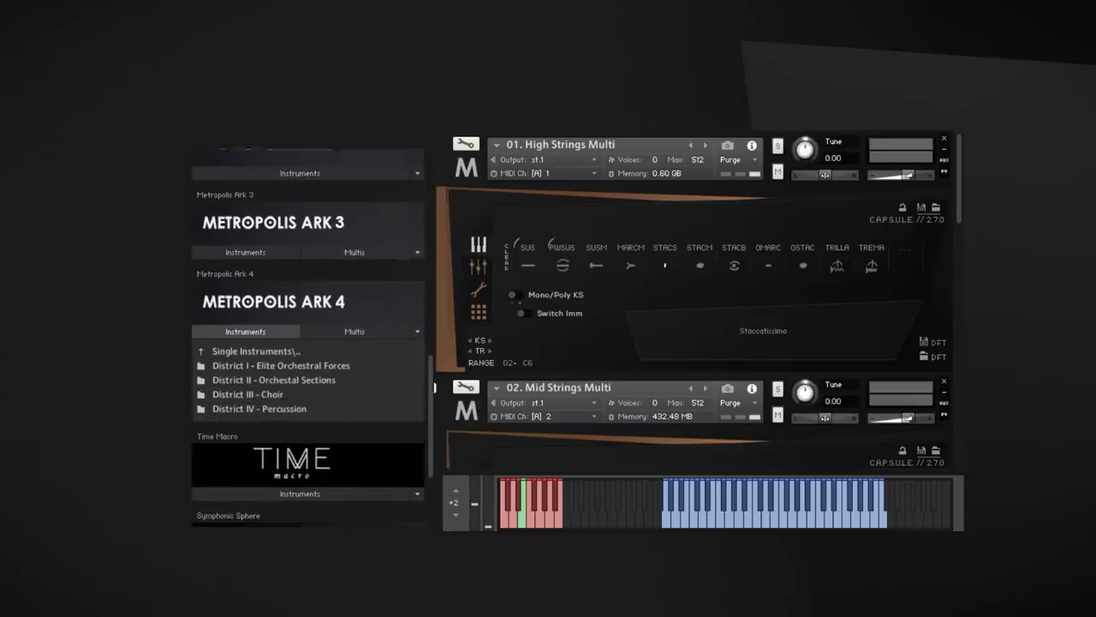
Look through the District II, III, IV and I folders, returning to the District list after each.
scroll(385, 376, down, 1)
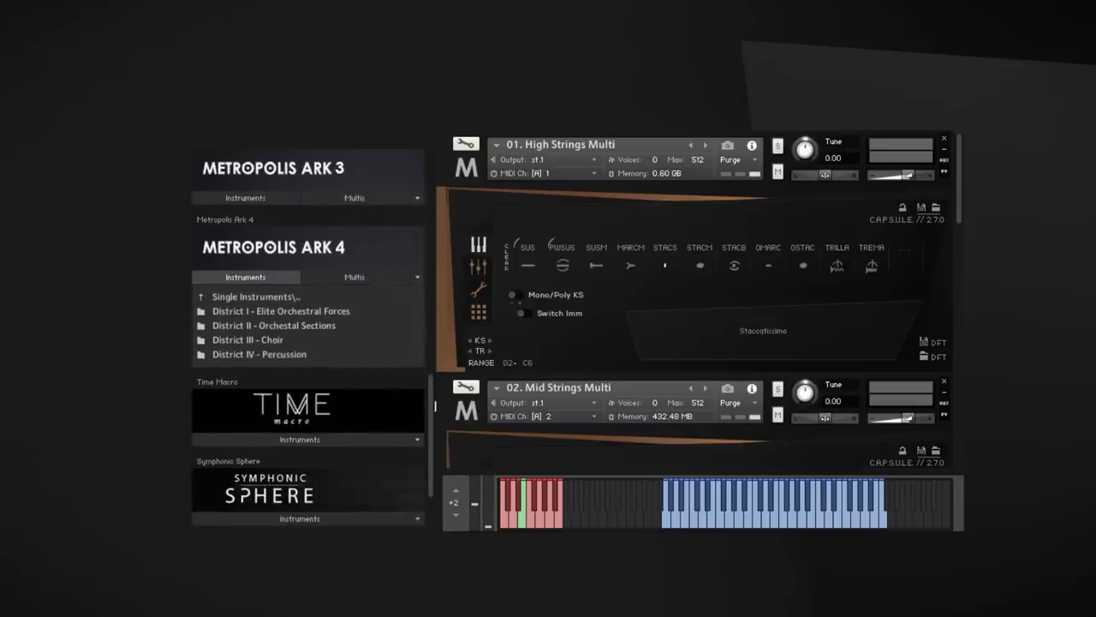
click(267, 320)
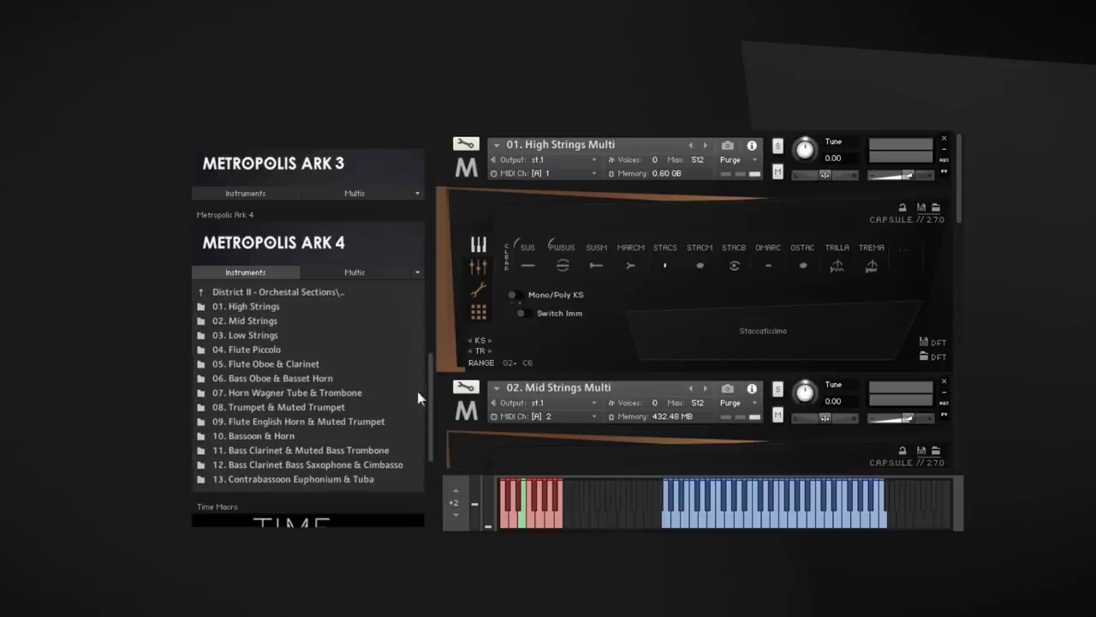
scroll(411, 360, down, 1)
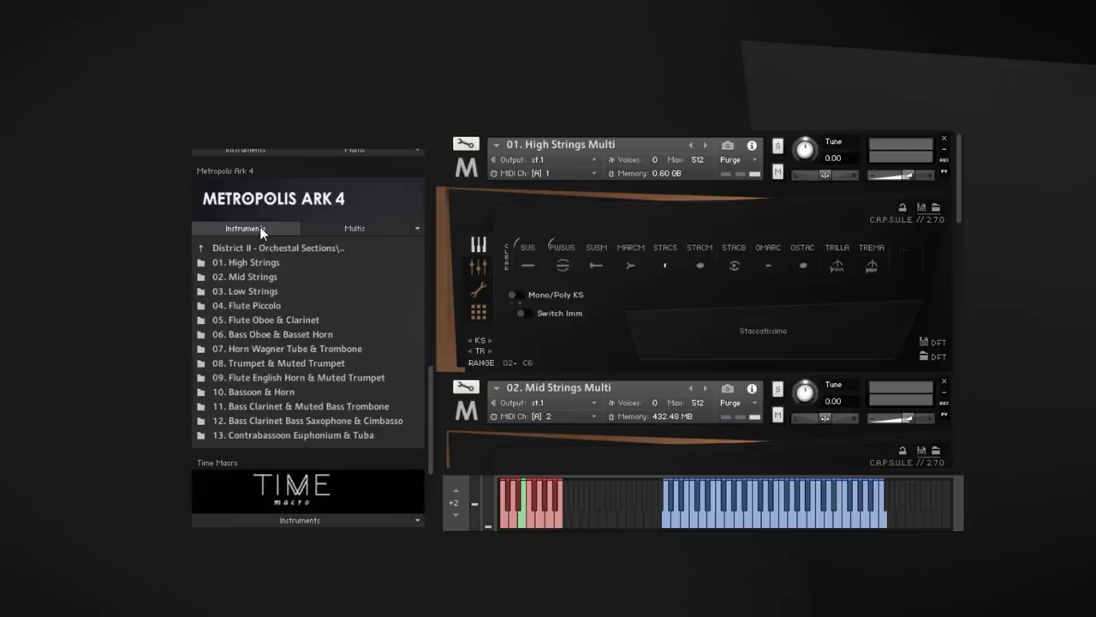
click(255, 249)
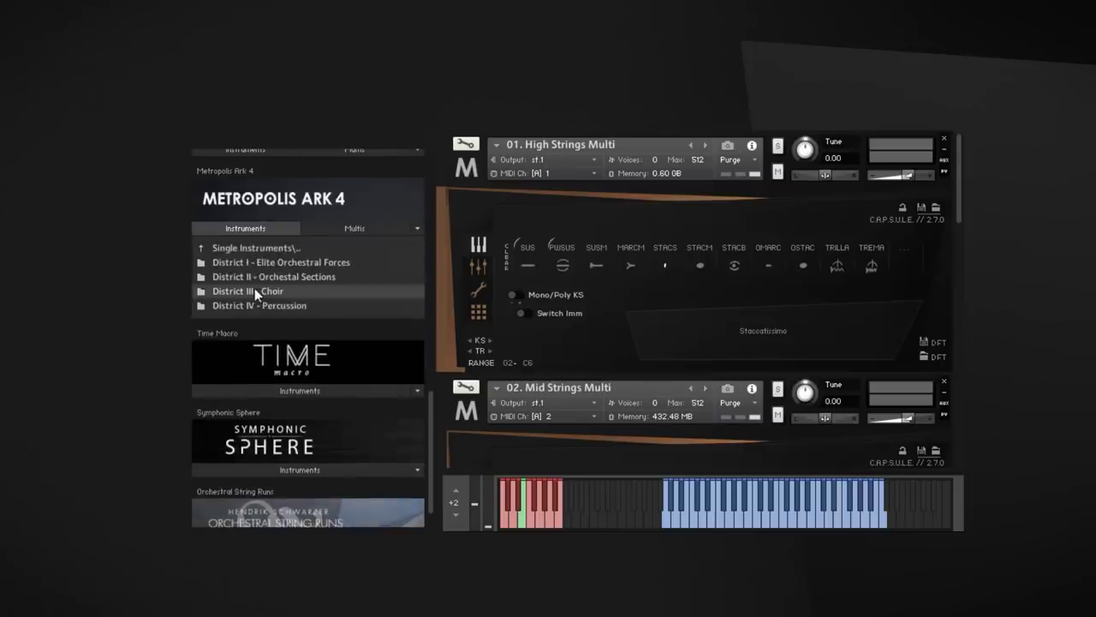
click(254, 291)
click(266, 247)
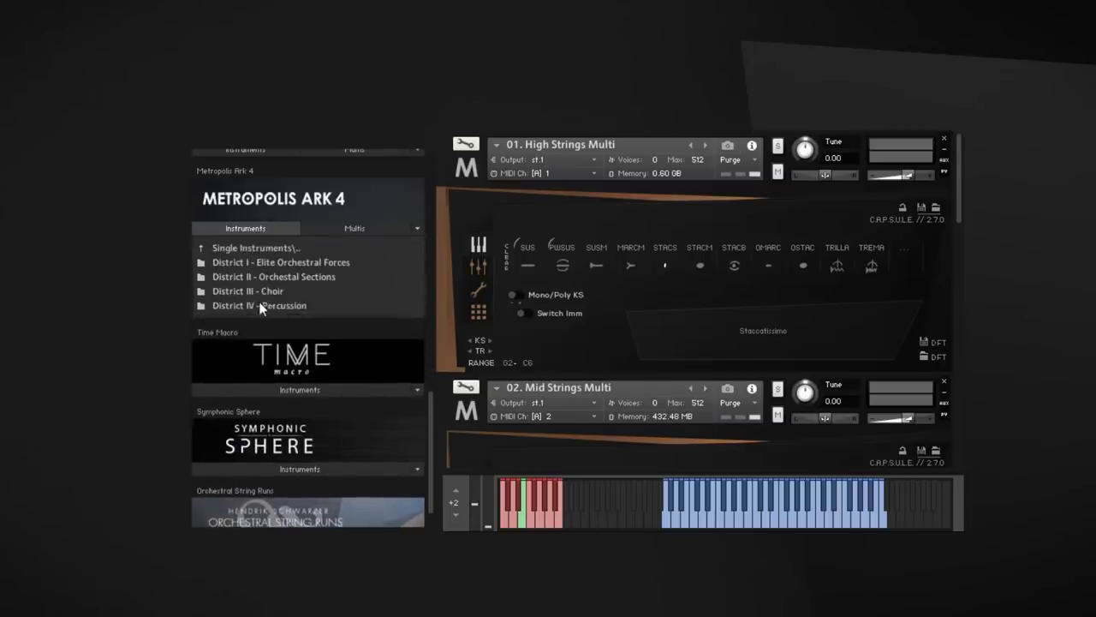
click(259, 307)
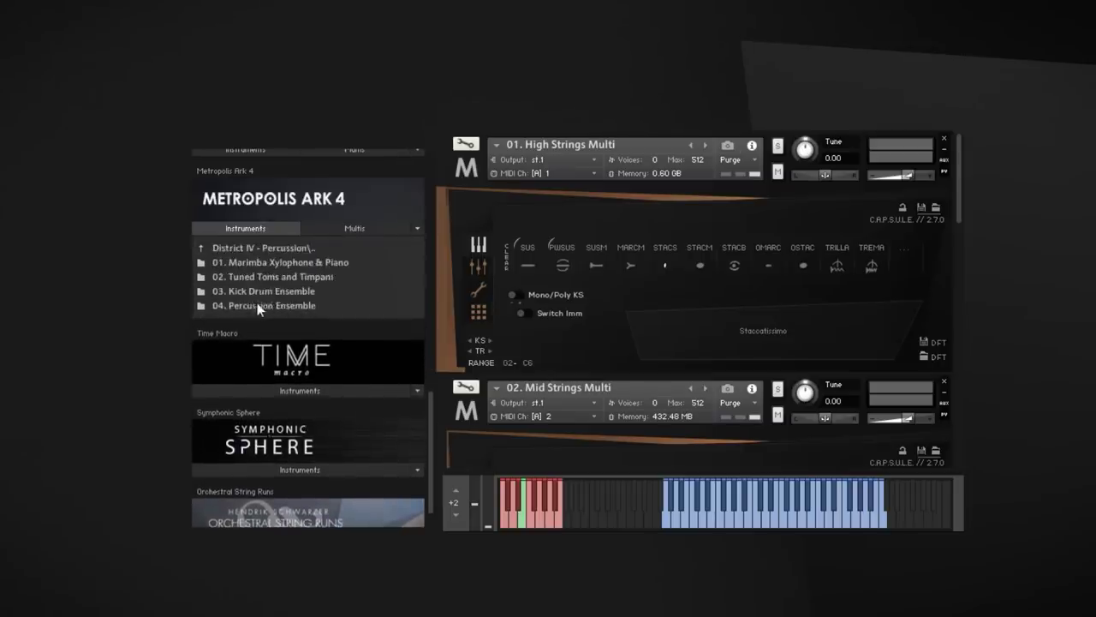
click(309, 247)
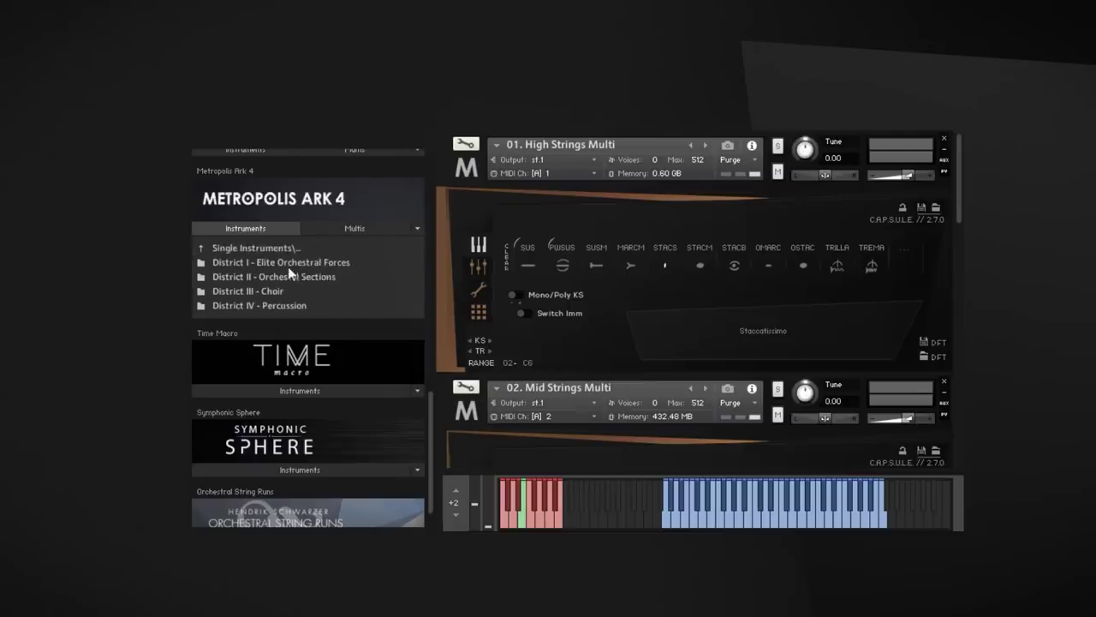
click(287, 265)
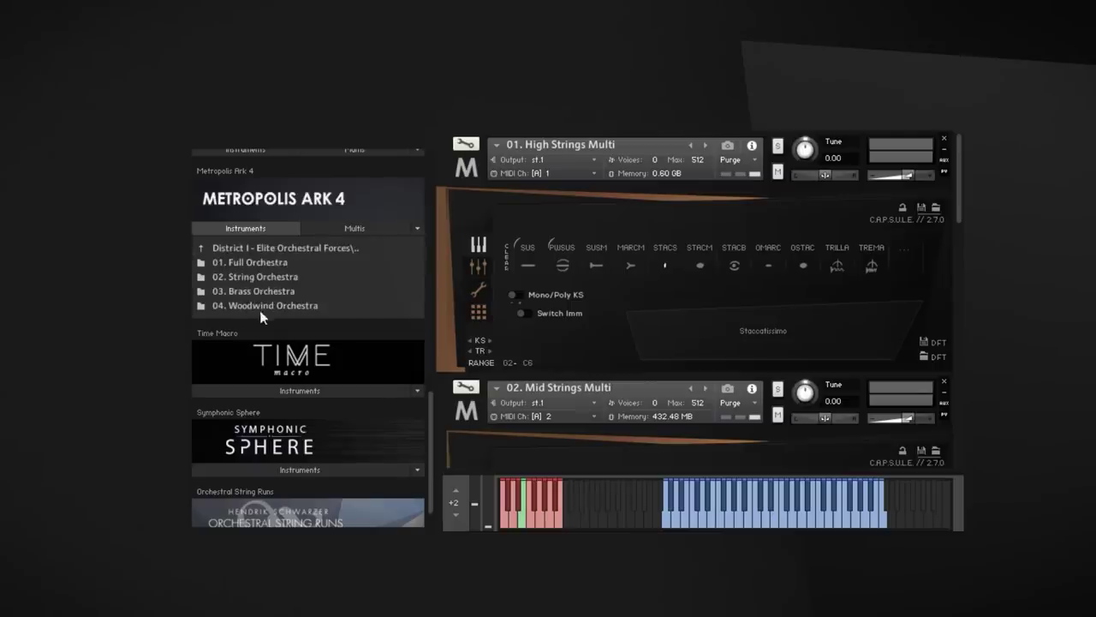
click(267, 248)
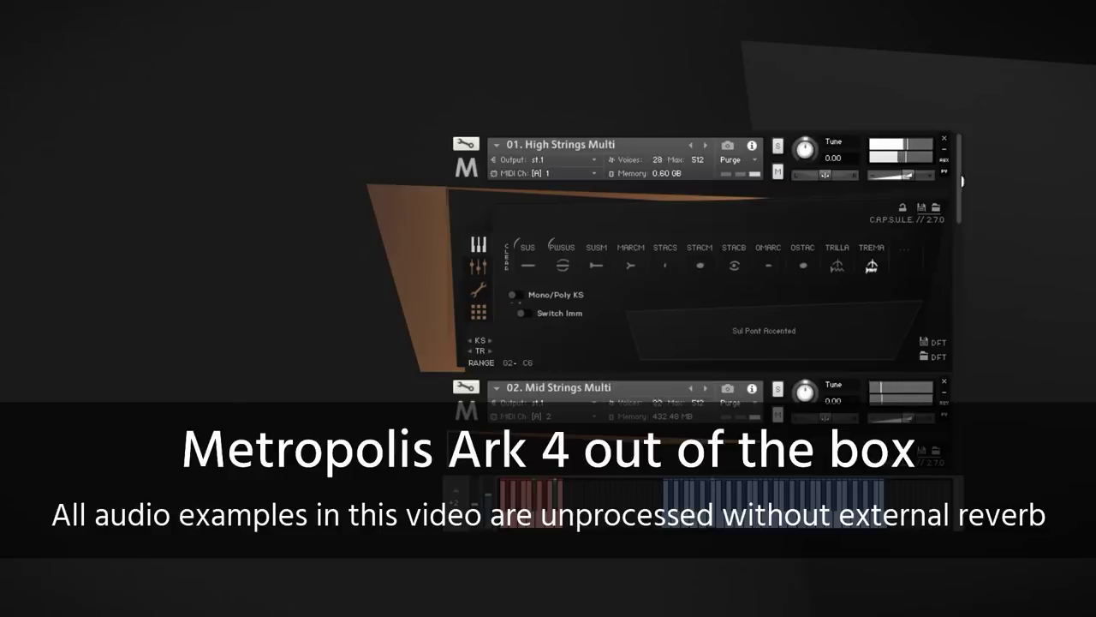
Scroll the rack down to the Mid and Low Strings Multi instruments.
scroll(702, 325, down, 5)
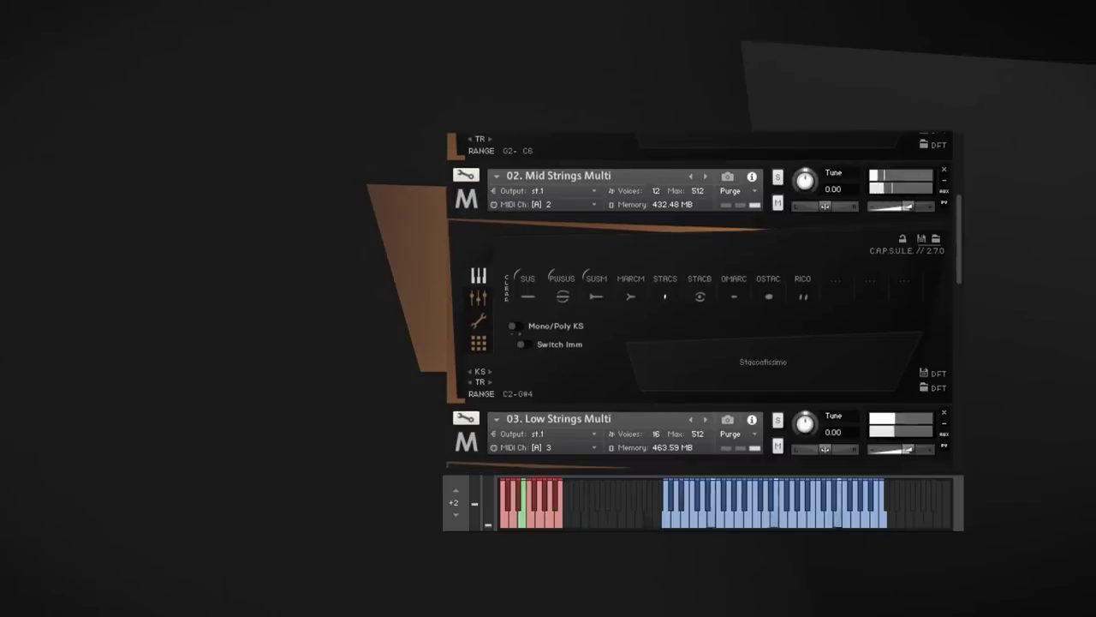
Scroll to HiStr Power Legato, expand its panel and make it the active instrument.
scroll(959, 342, down, 10)
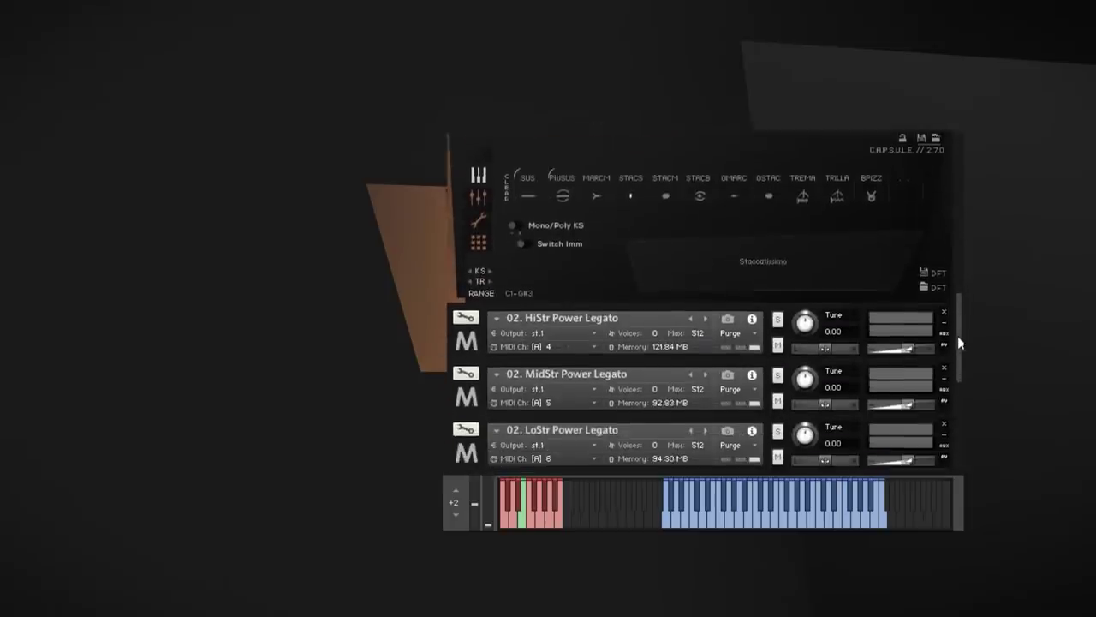
scroll(957, 342, down, 5)
click(463, 256)
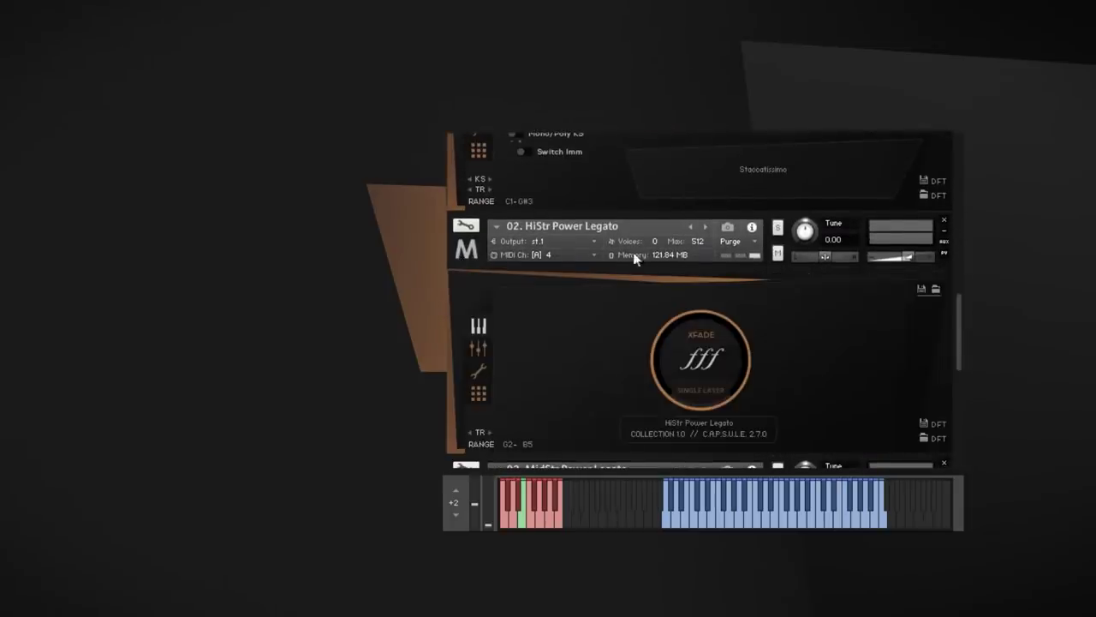
scroll(955, 339, down, 5)
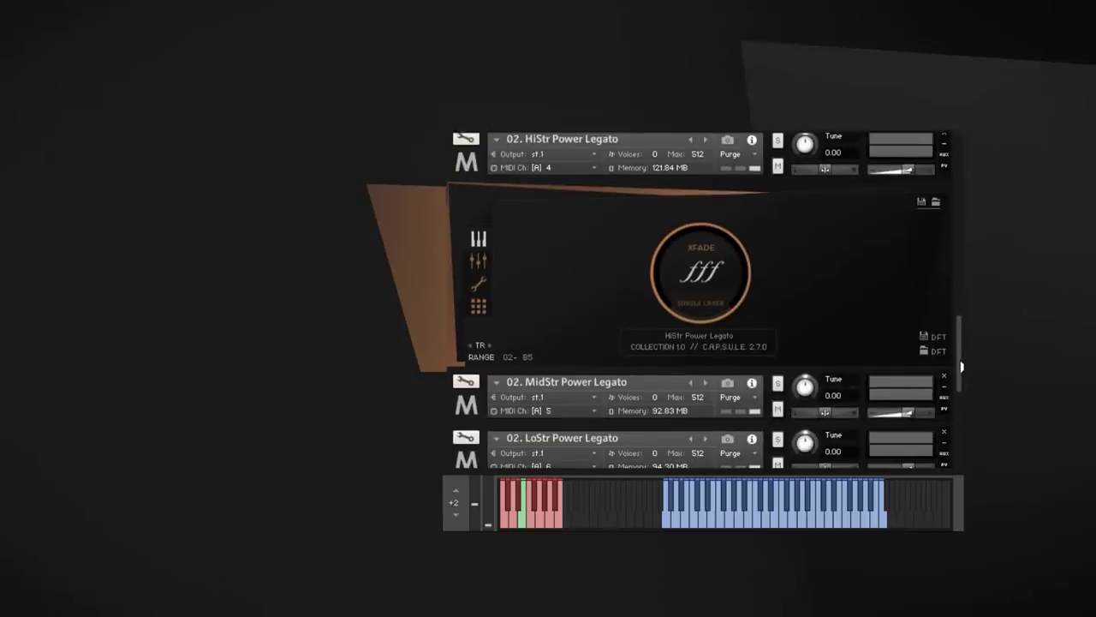
scroll(959, 366, up, 1)
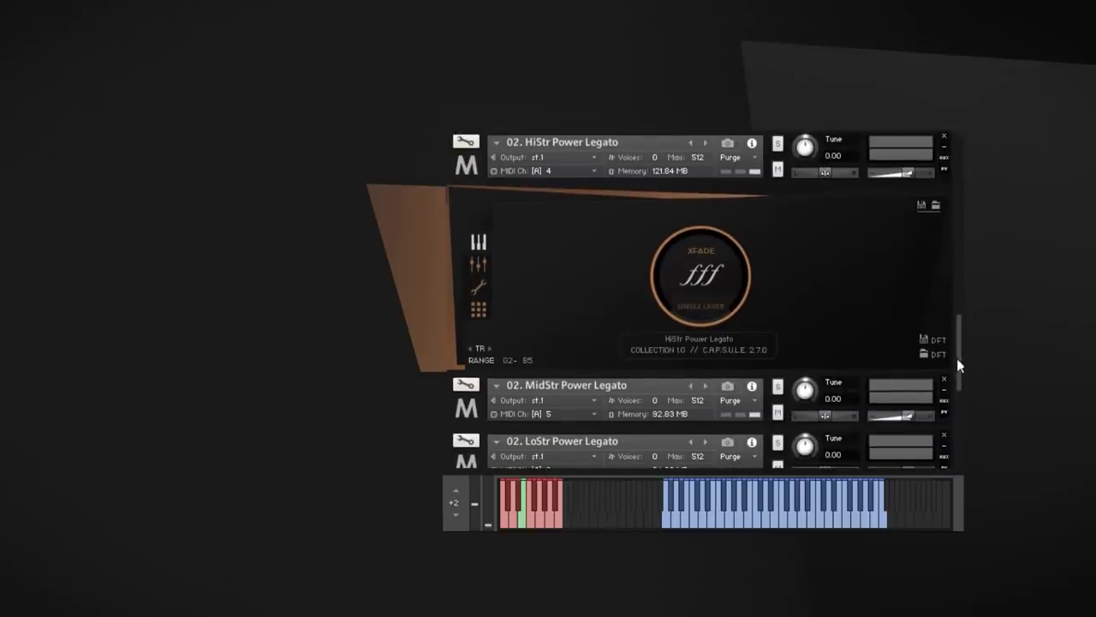
click(584, 139)
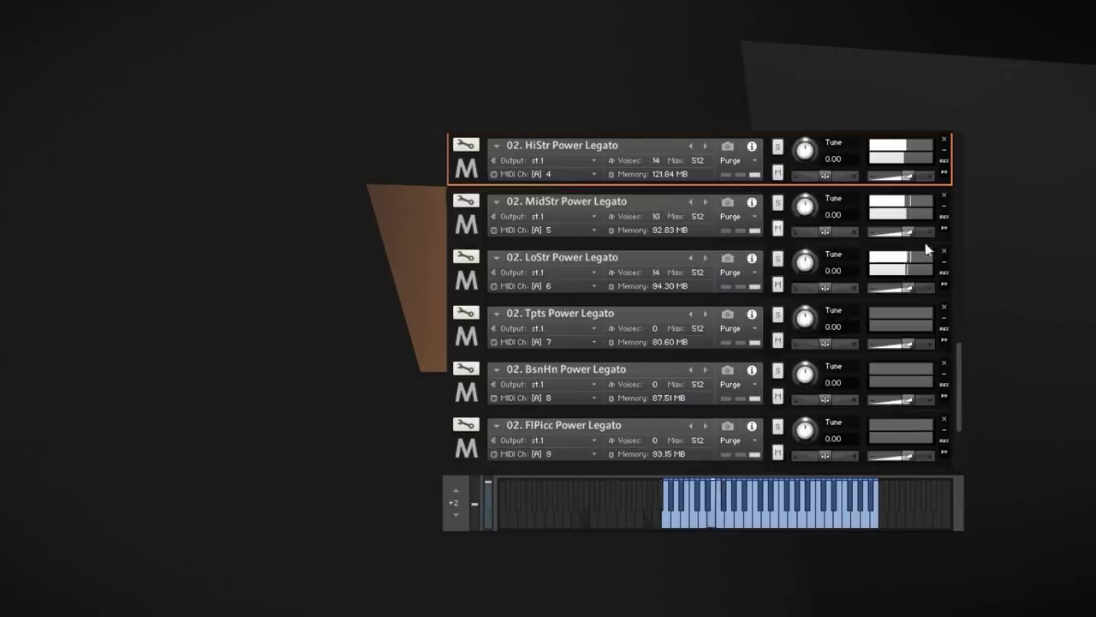
Make BsnHn Power Legato the active instrument, then expand and collapse its performance panel.
drag(959, 358, 921, 390)
click(519, 249)
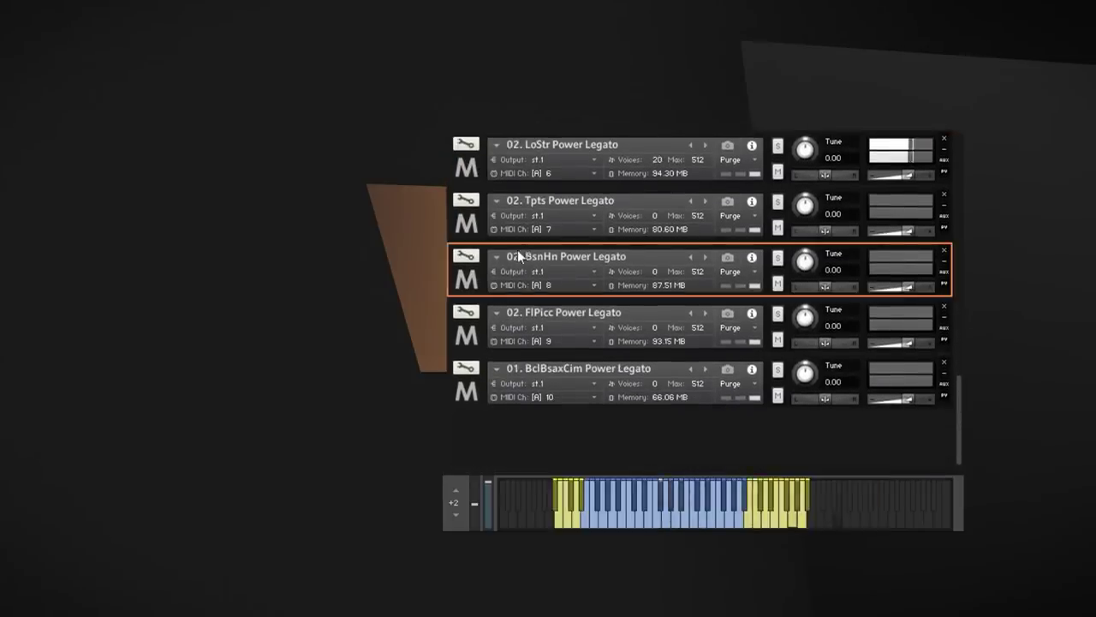
click(465, 281)
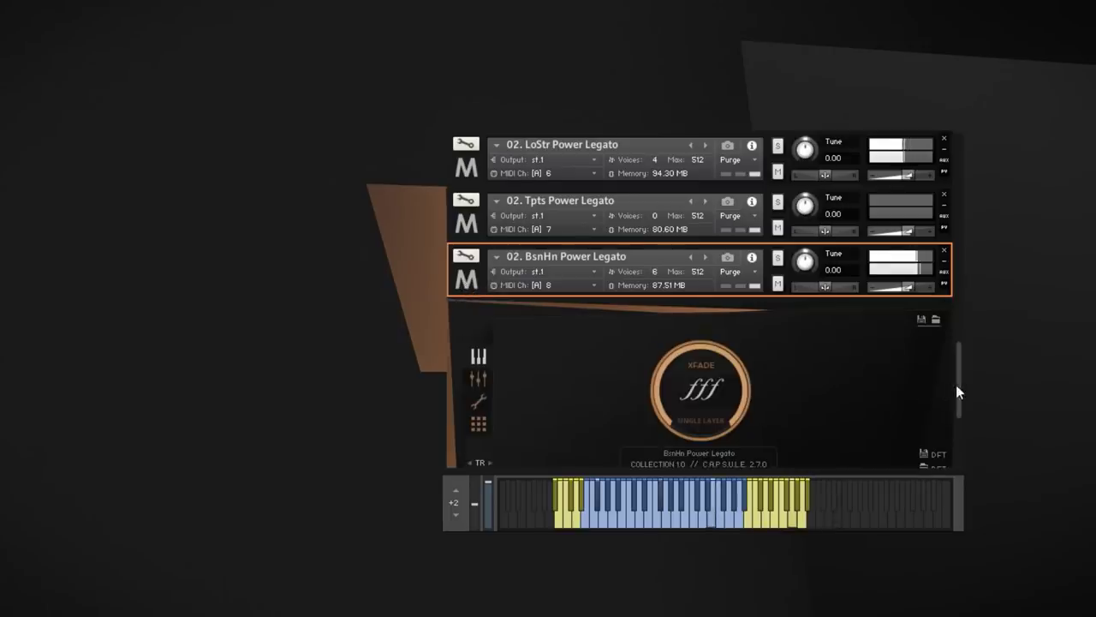
scroll(957, 385, down, 2)
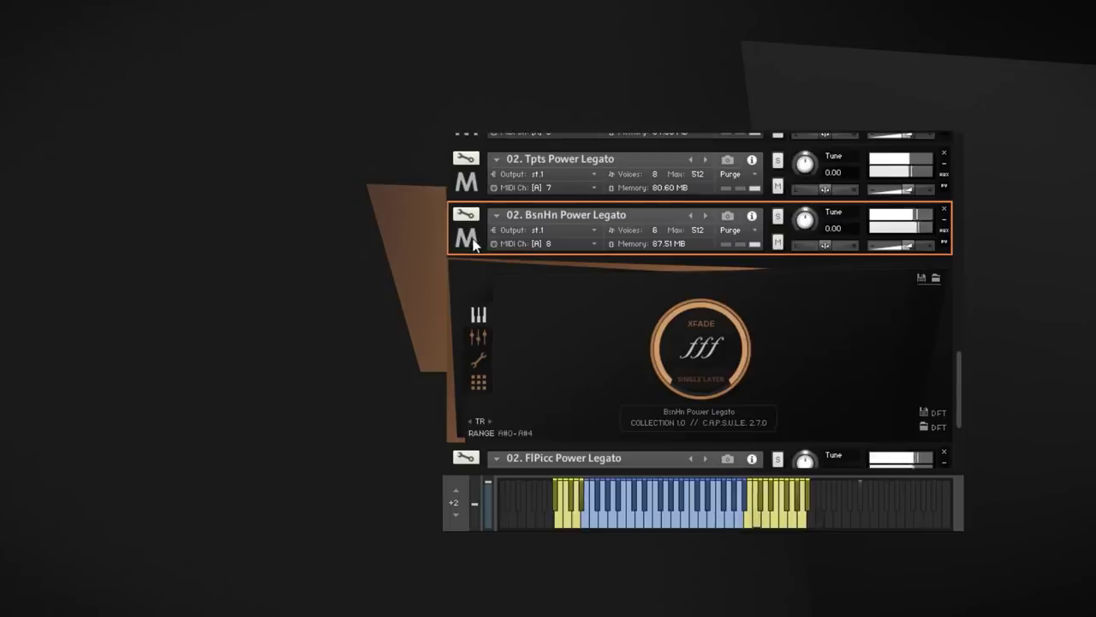
click(470, 240)
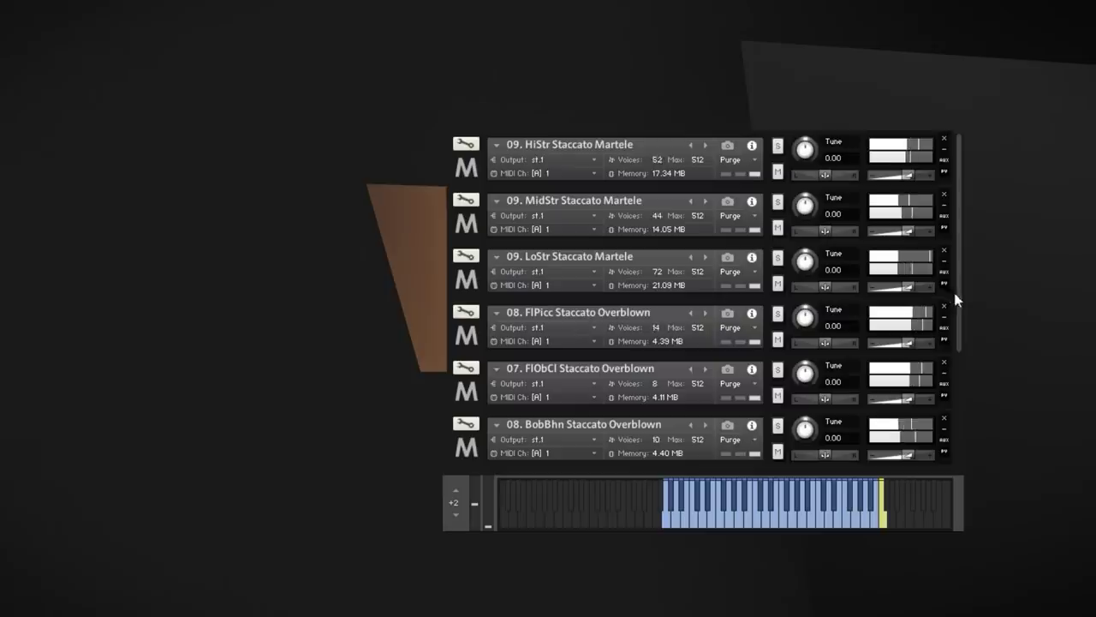
Scroll the rack and collapse the String Orchestra Marcato and Staccato instrument panels.
drag(957, 299, 957, 394)
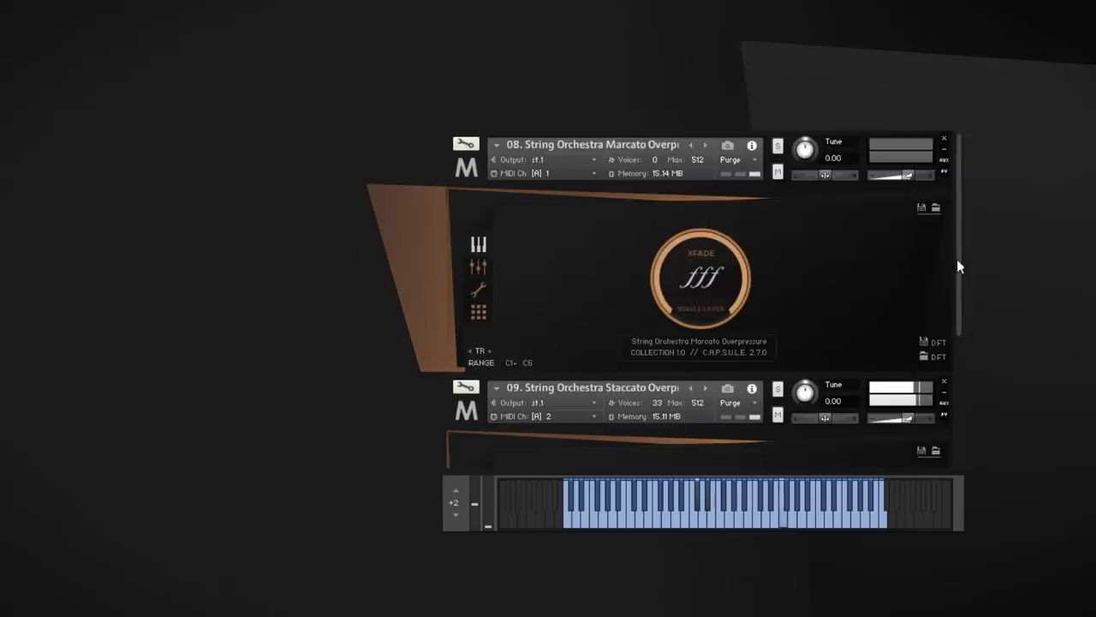
drag(957, 259, 961, 384)
scroll(698, 325, down, 1)
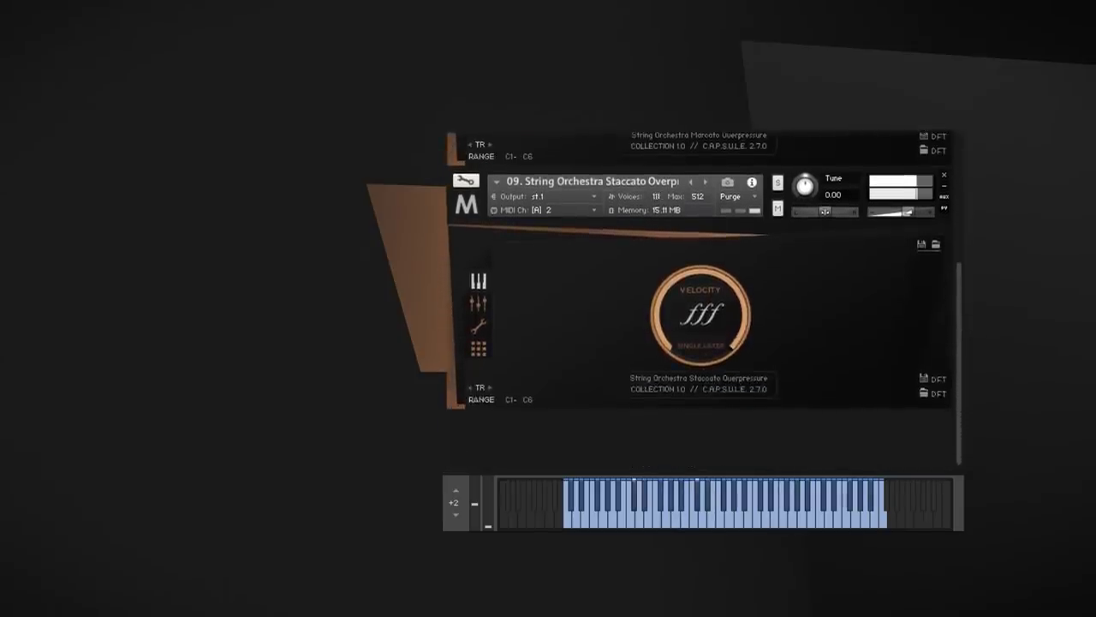
scroll(697, 326, up, 5)
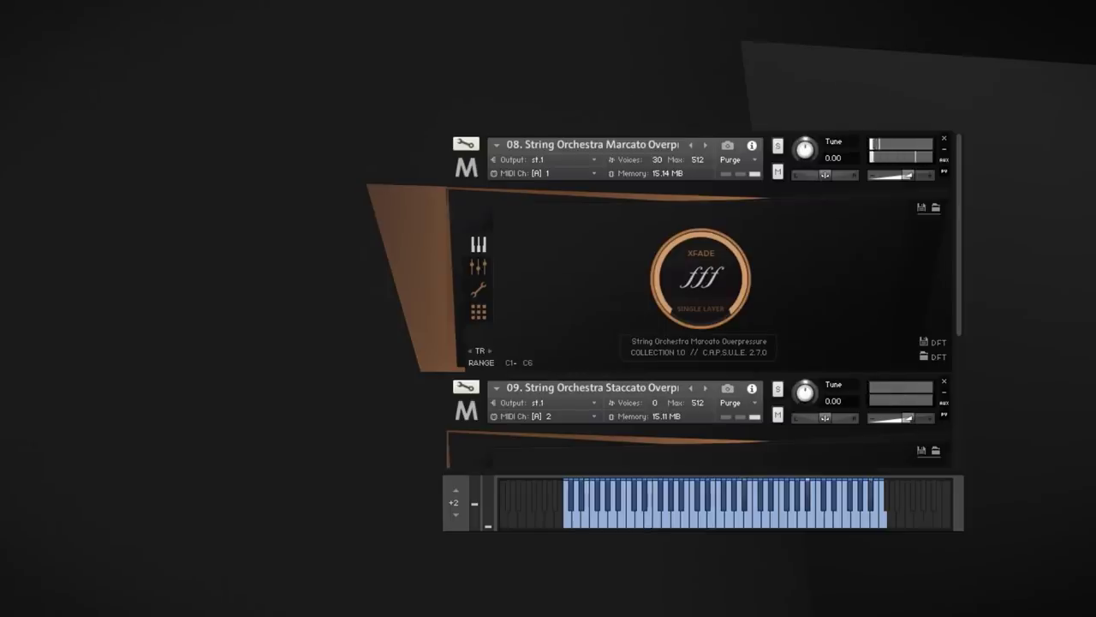
click(463, 168)
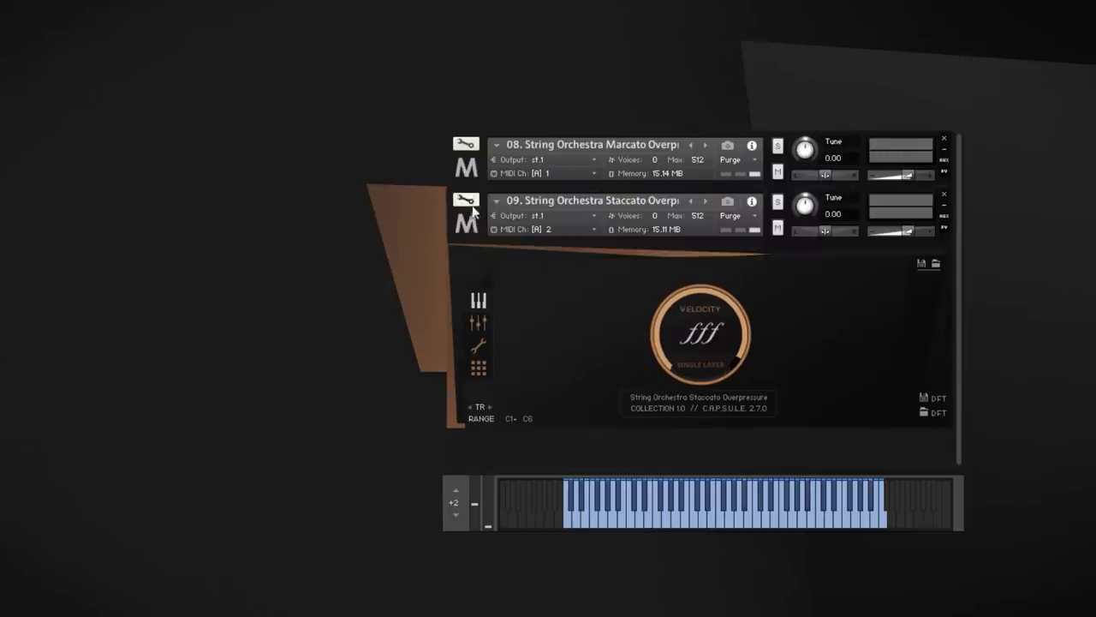
click(467, 224)
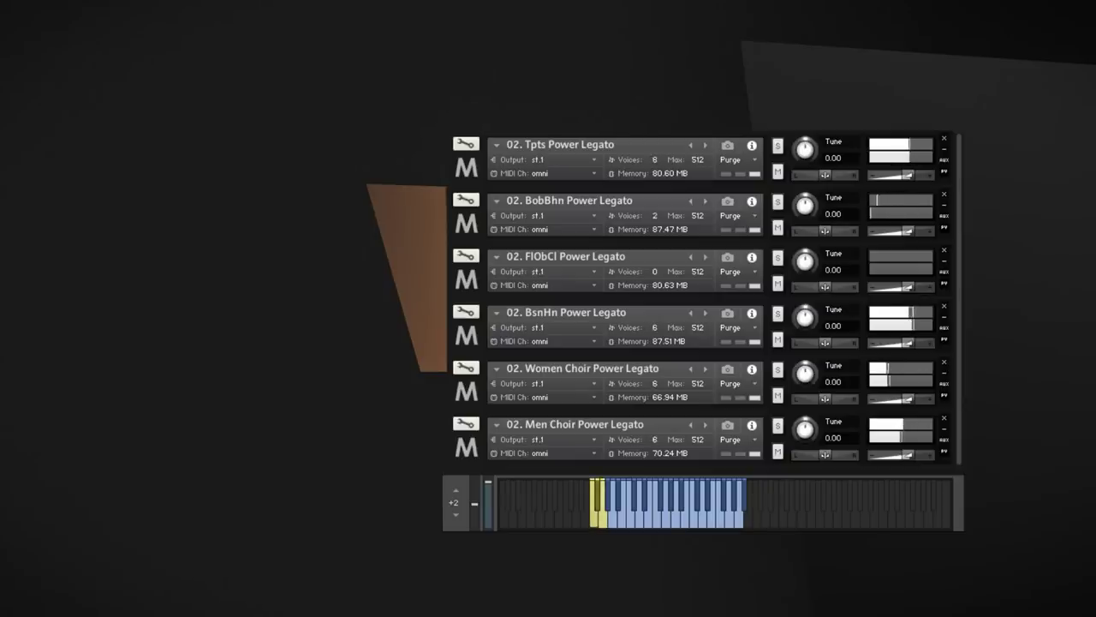
Move through the rack to review the loaded Ricochet string and woodwind instruments.
scroll(954, 182, up, 10)
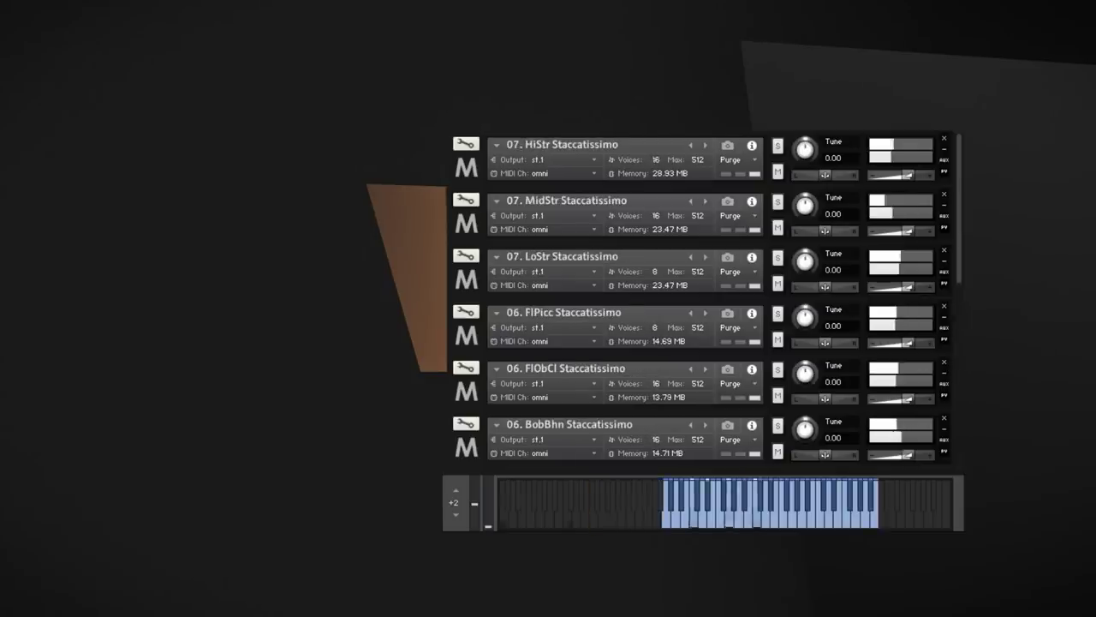
drag(957, 179, 576, 202)
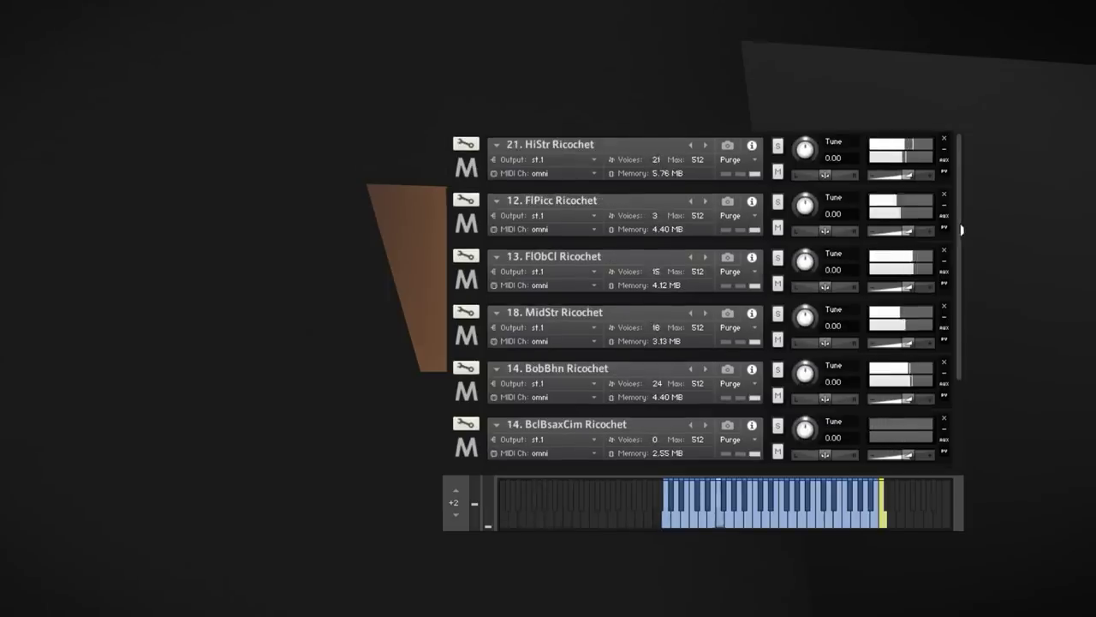
scroll(961, 244, down, 1)
drag(961, 244, 957, 210)
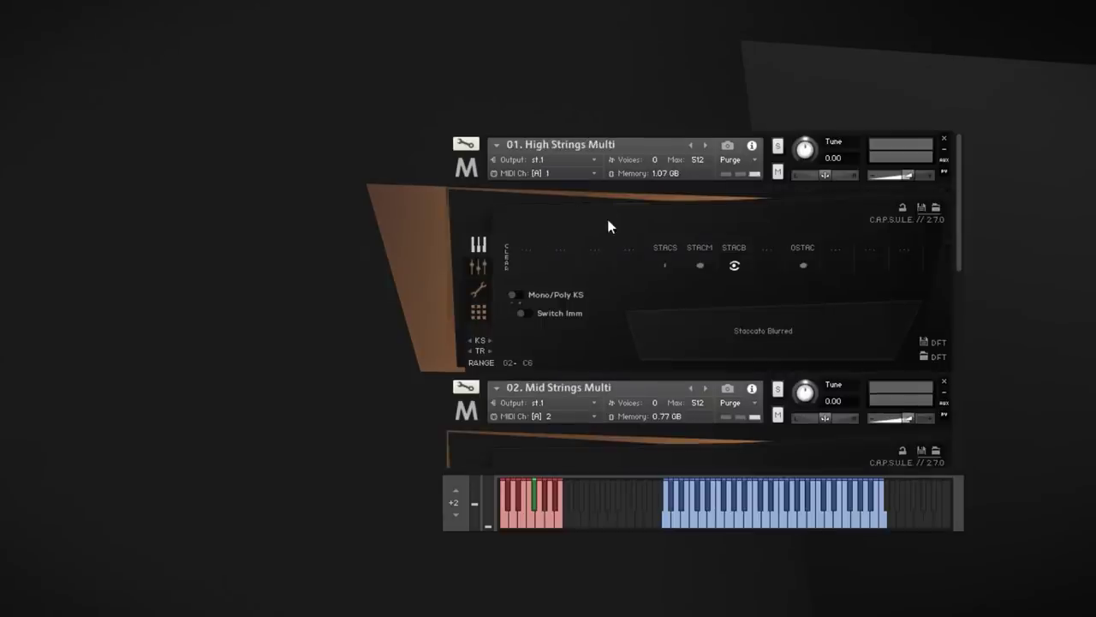
Show the High and Mid Strings Multi mic mixers, leaving only CLOSE I active.
click(473, 269)
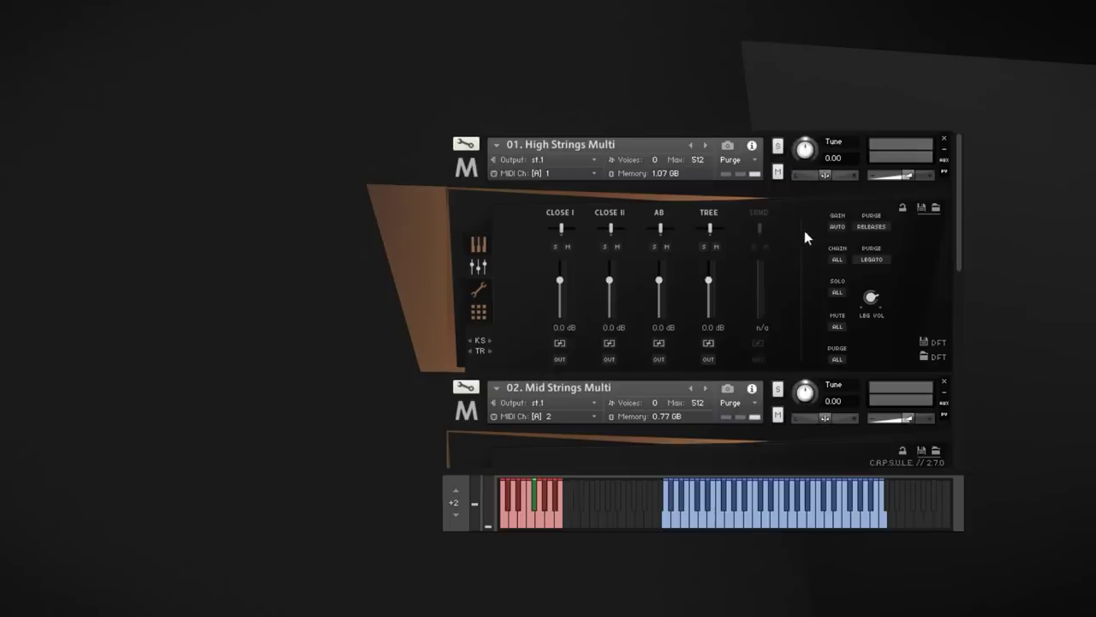
drag(960, 232, 870, 407)
click(477, 373)
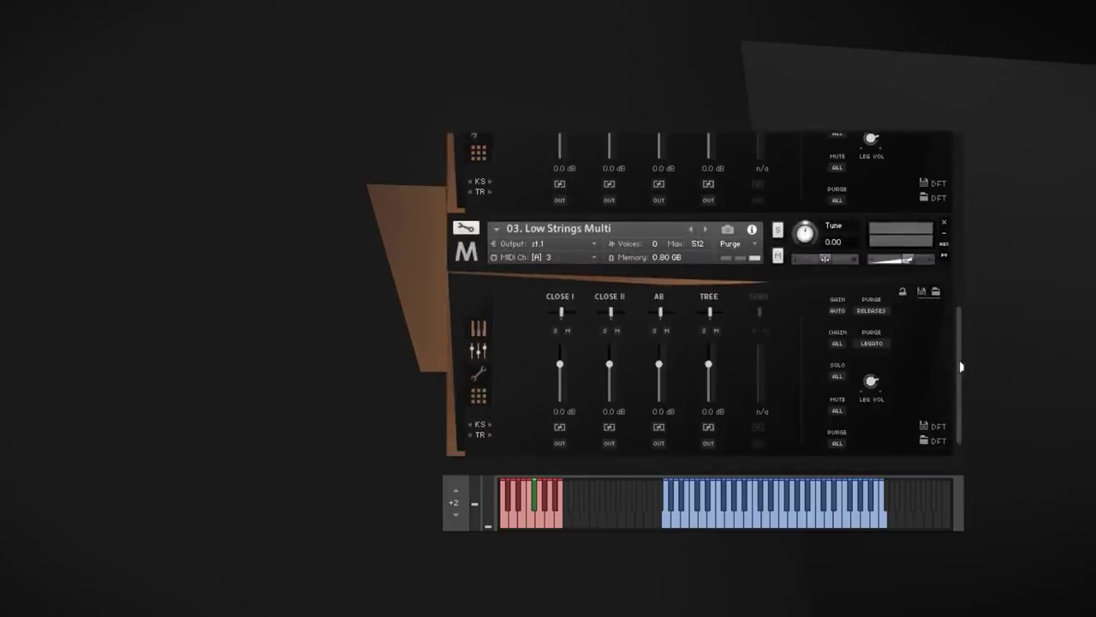
drag(957, 356, 963, 136)
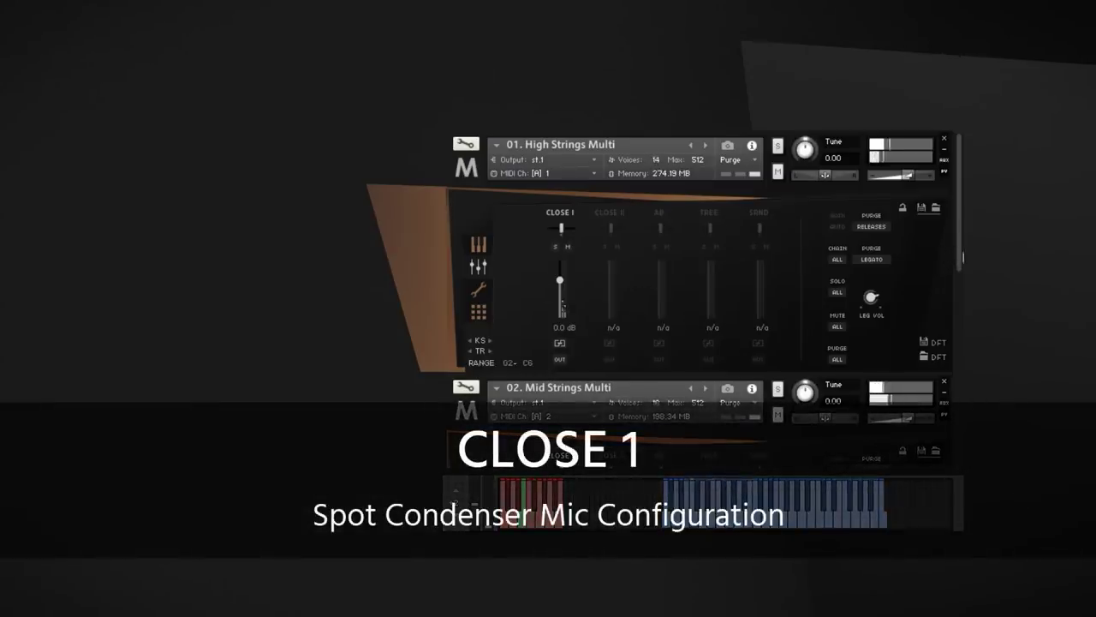
Scroll the rack to the Horn Wagner Tube & Trombone and Contrabassoon Euphonium multis.
mouse_move(962, 257)
mouse_down()
mouse_move(952, 440)
mouse_move(953, 262)
mouse_up()
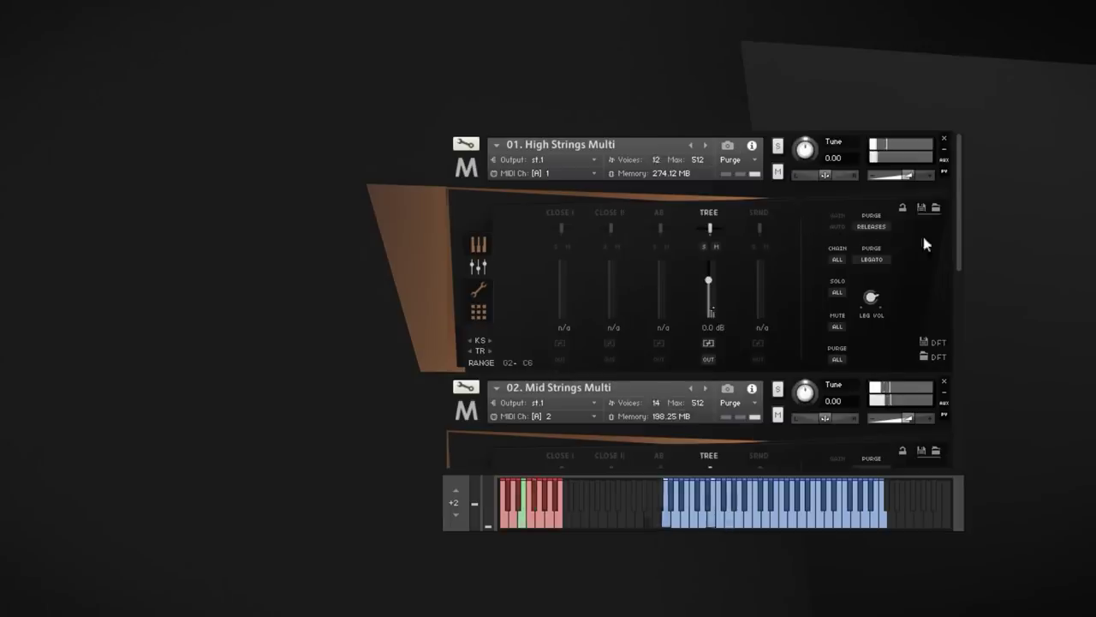
mouse_move(962, 262)
mouse_down()
mouse_move(959, 429)
mouse_move(948, 248)
mouse_up()
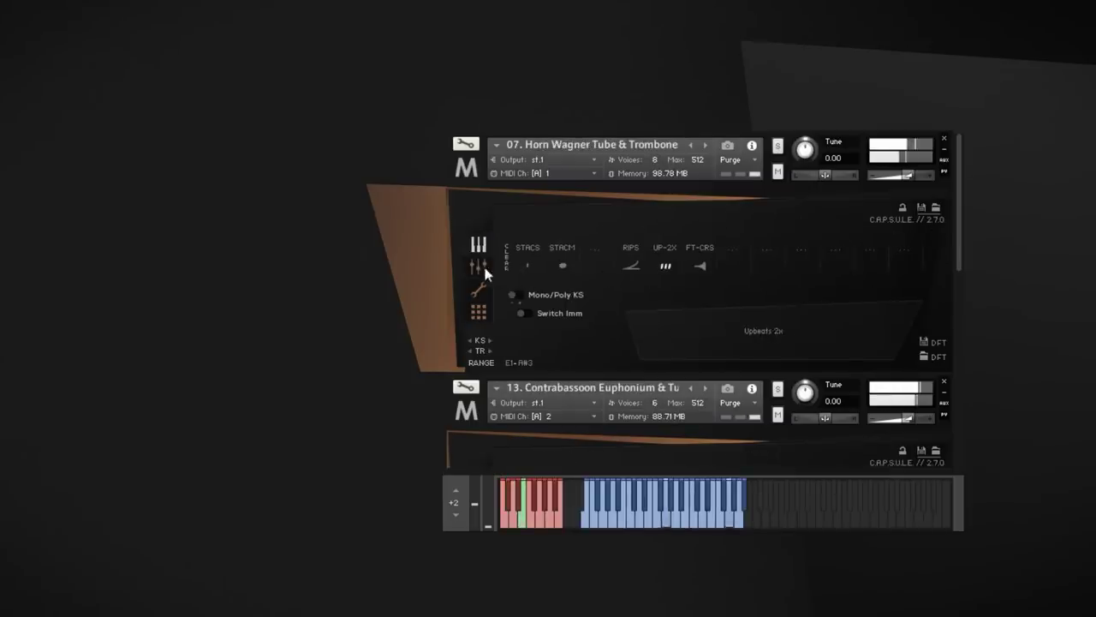
Show the horn patch's mic mixer, collapse the other panels, and audition its TREE and AB mics.
click(478, 267)
click(471, 412)
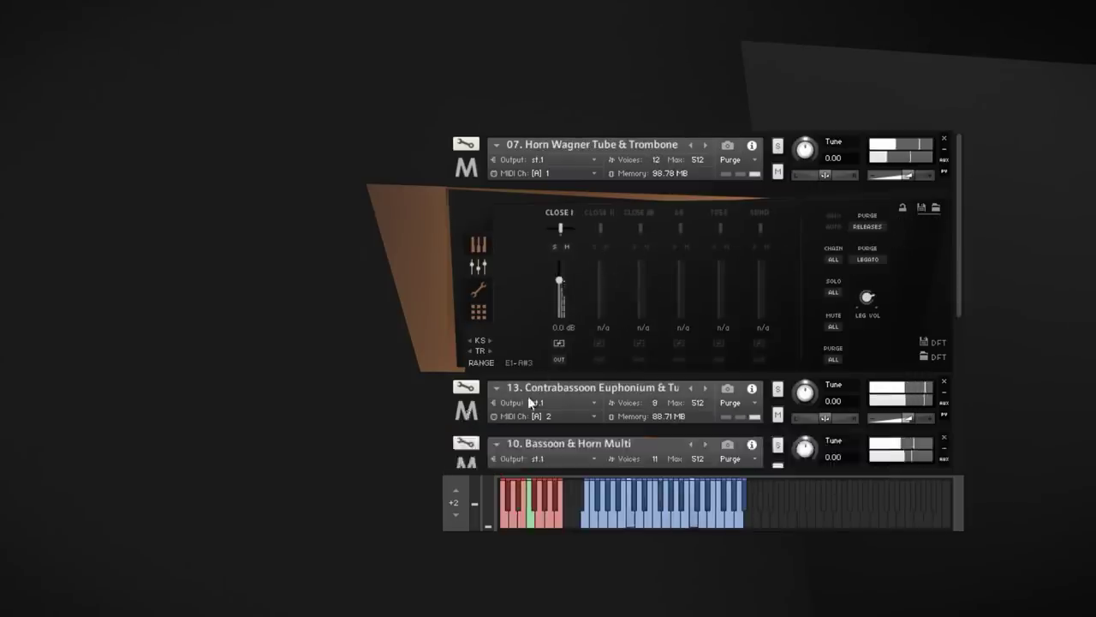
drag(959, 284, 951, 415)
click(468, 229)
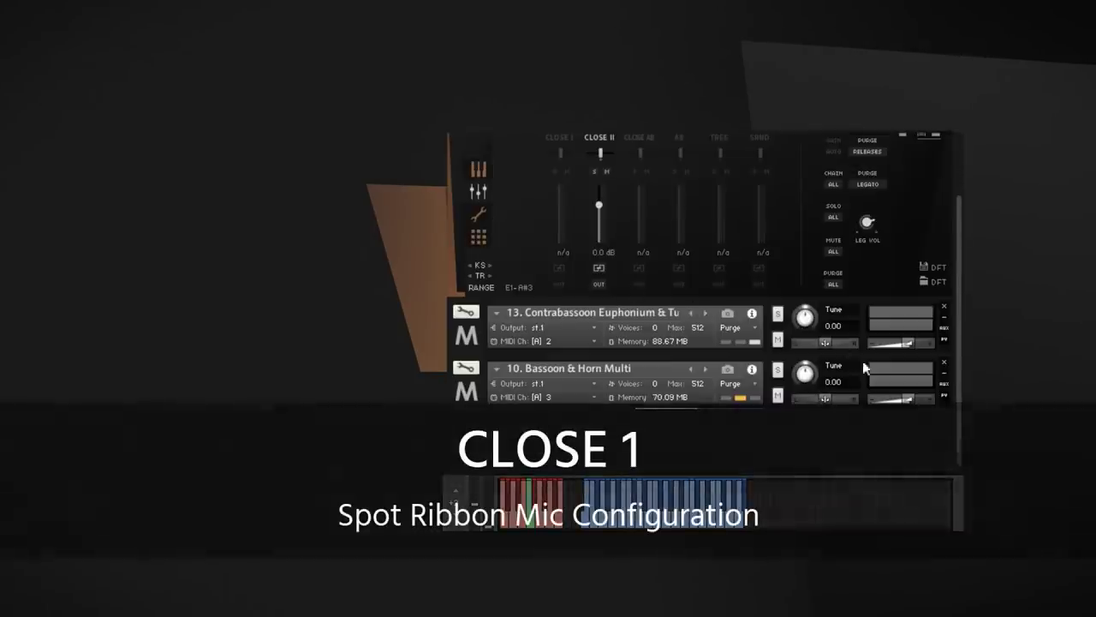
drag(956, 376, 949, 266)
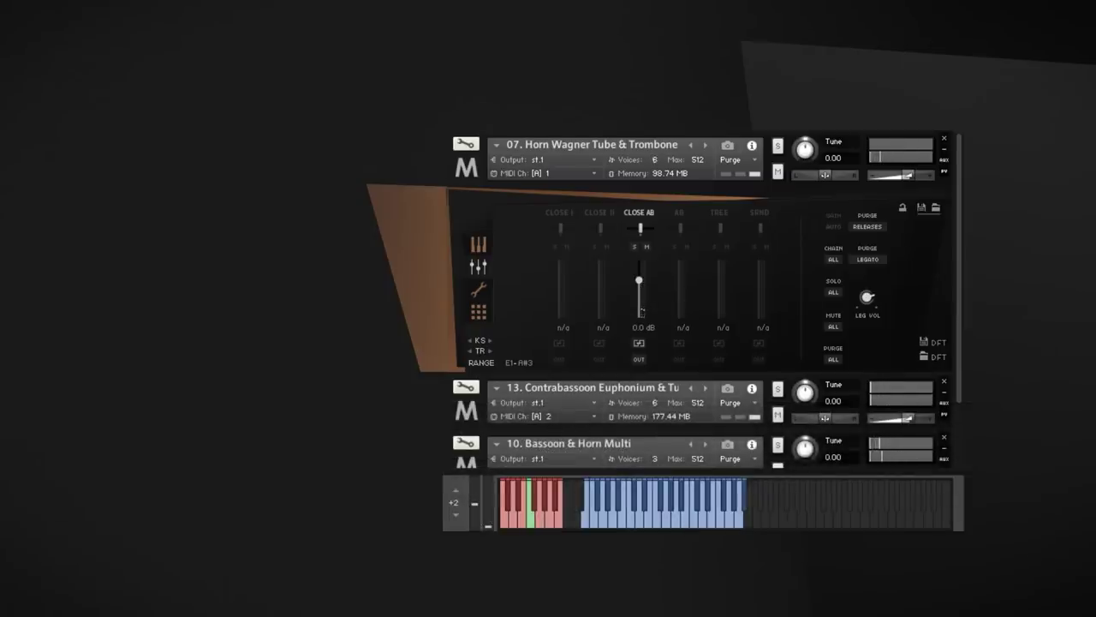
click(719, 211)
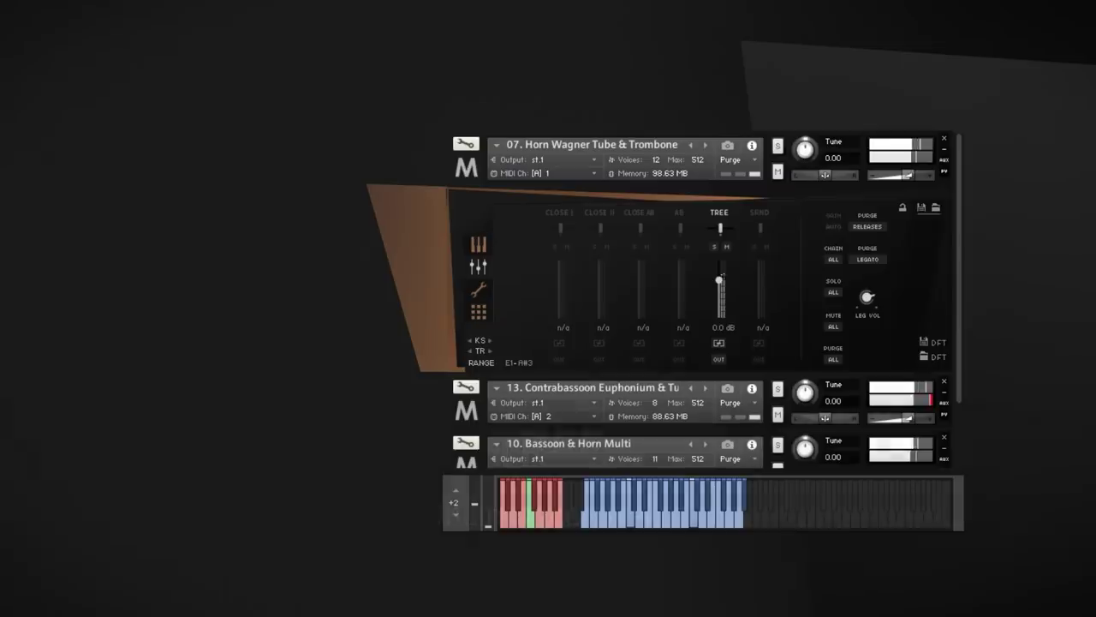
click(679, 212)
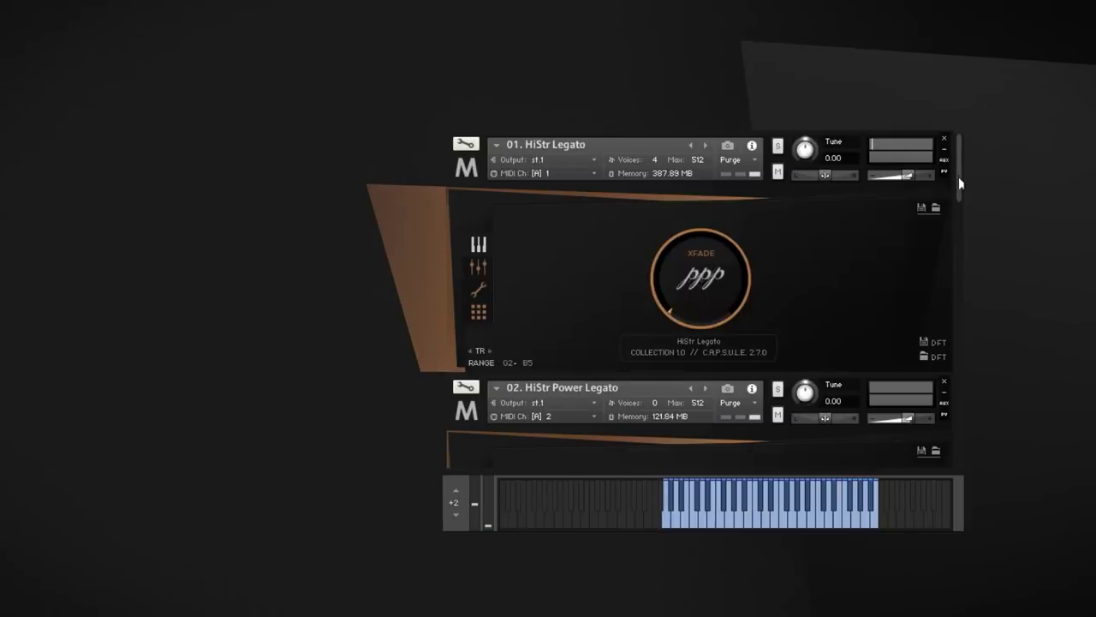
Scroll the rack and select the HiStr Power Legato header so it plays.
drag(960, 182, 960, 232)
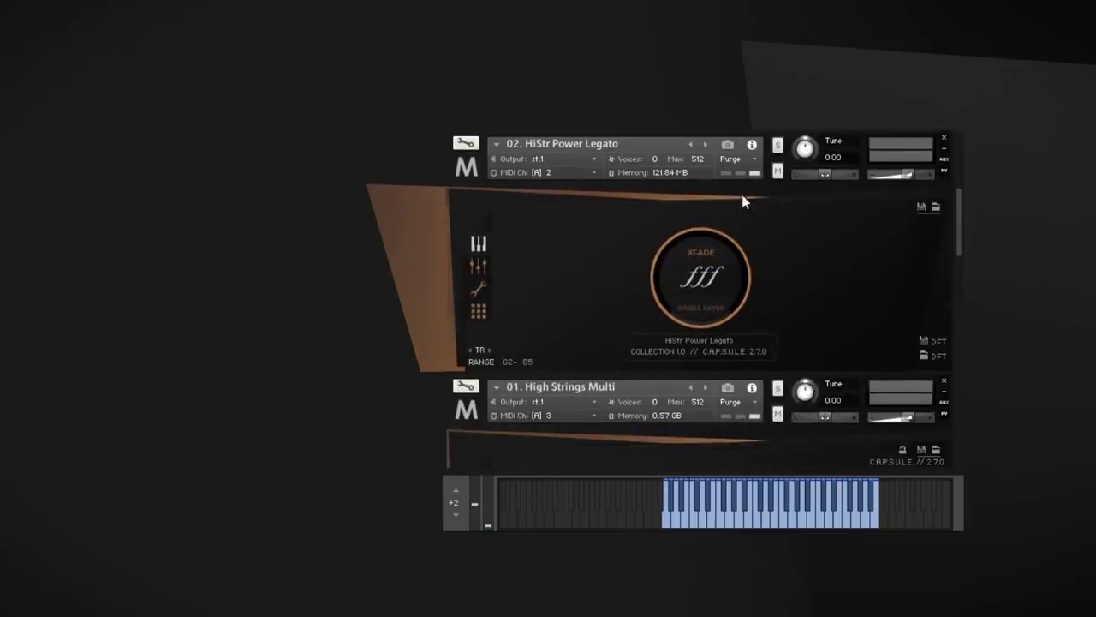
click(675, 135)
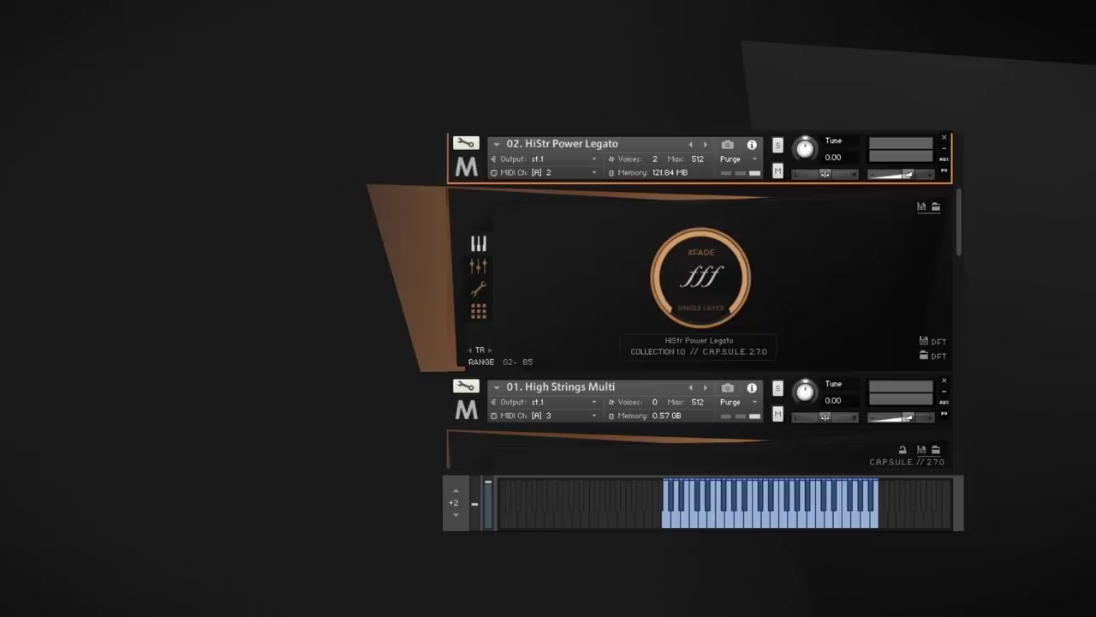
Select 01. High Strings Multi and cycle its articulations until Sul Pont Accented is active.
drag(958, 224, 959, 275)
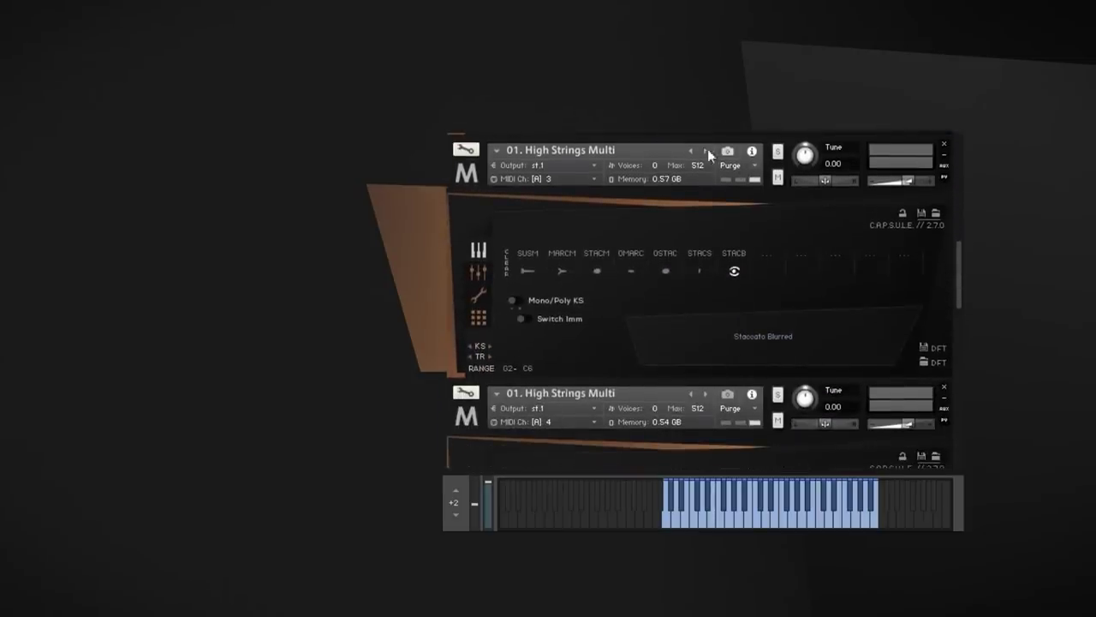
click(686, 140)
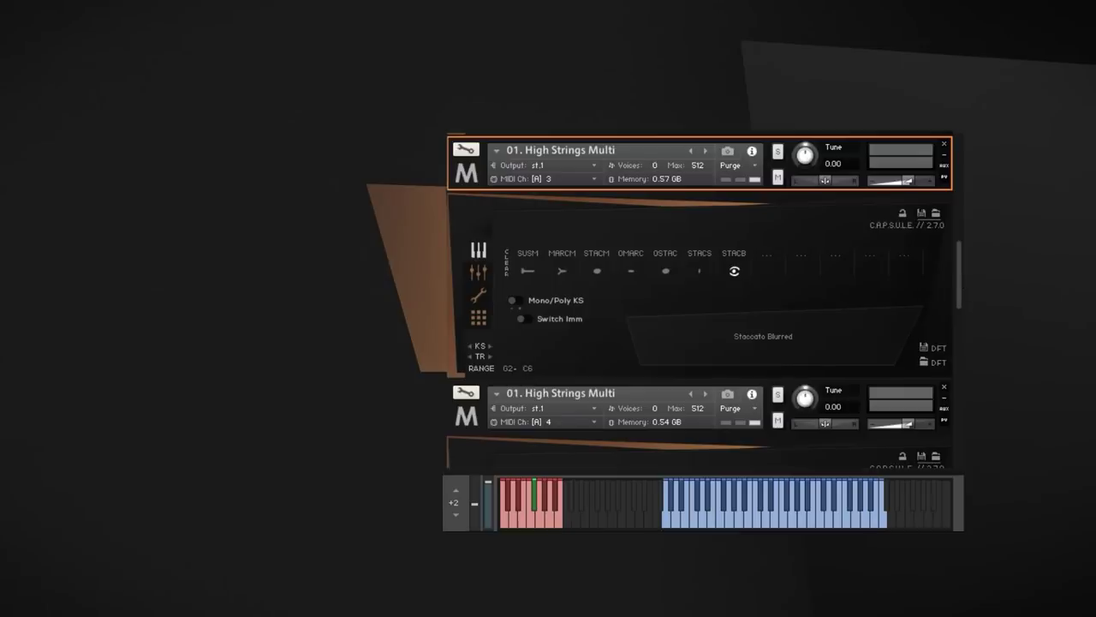
drag(962, 282, 958, 327)
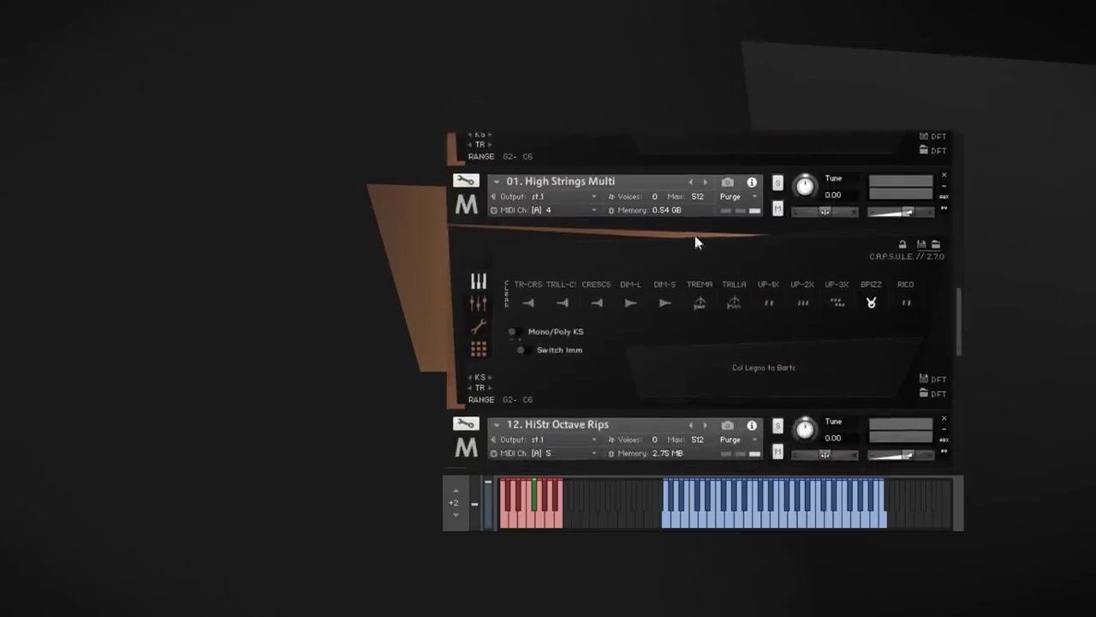
click(666, 173)
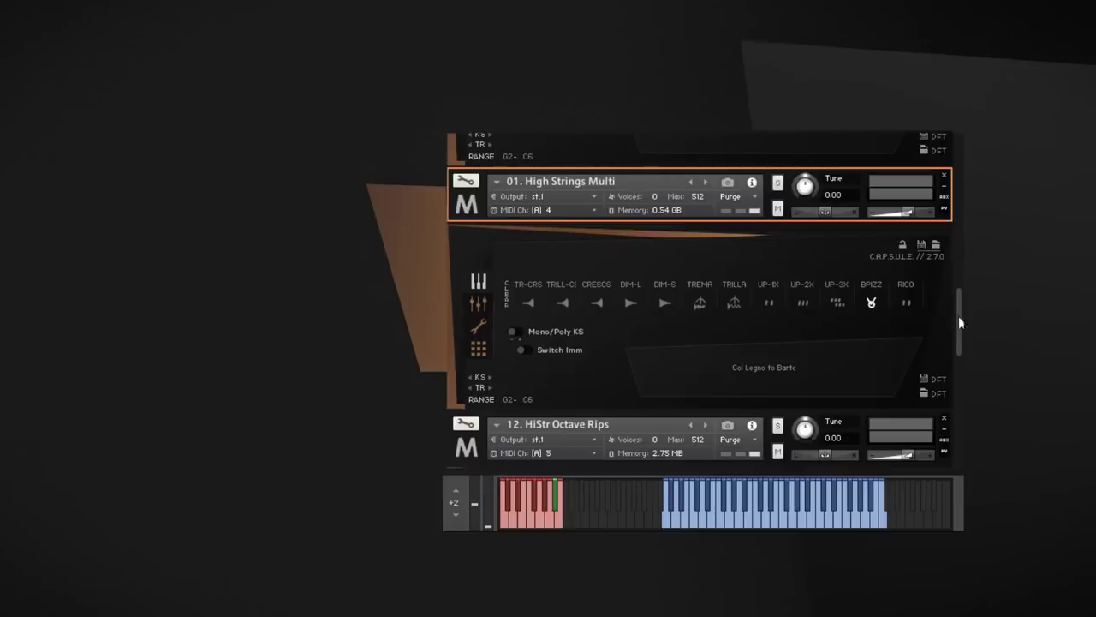
mouse_move(957, 316)
mouse_down()
mouse_move(948, 260)
mouse_move(957, 323)
mouse_up()
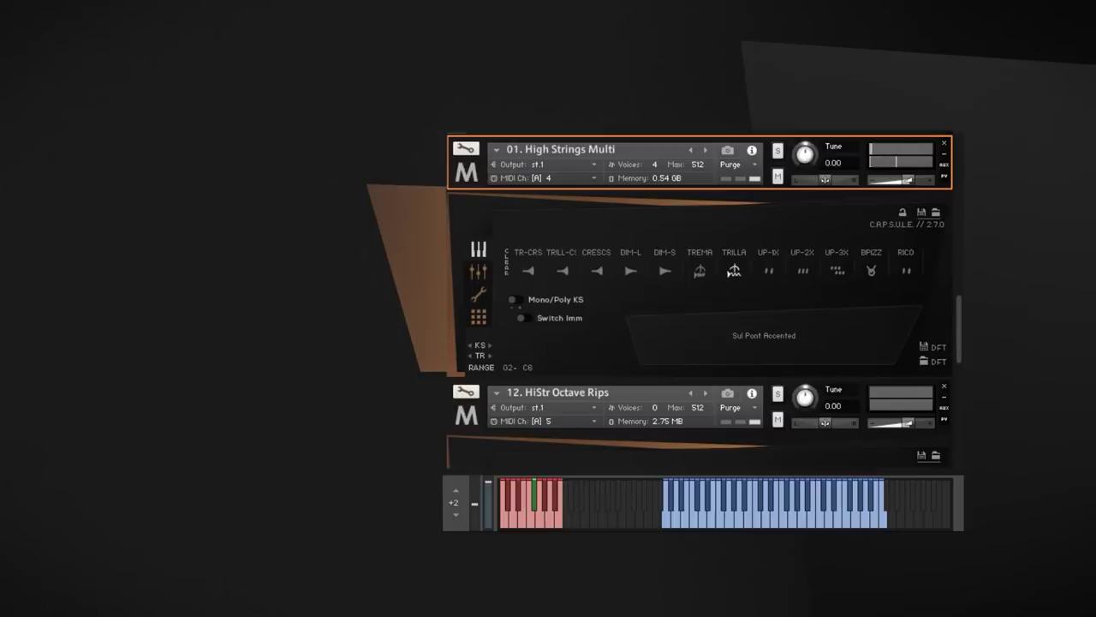
drag(957, 339, 957, 380)
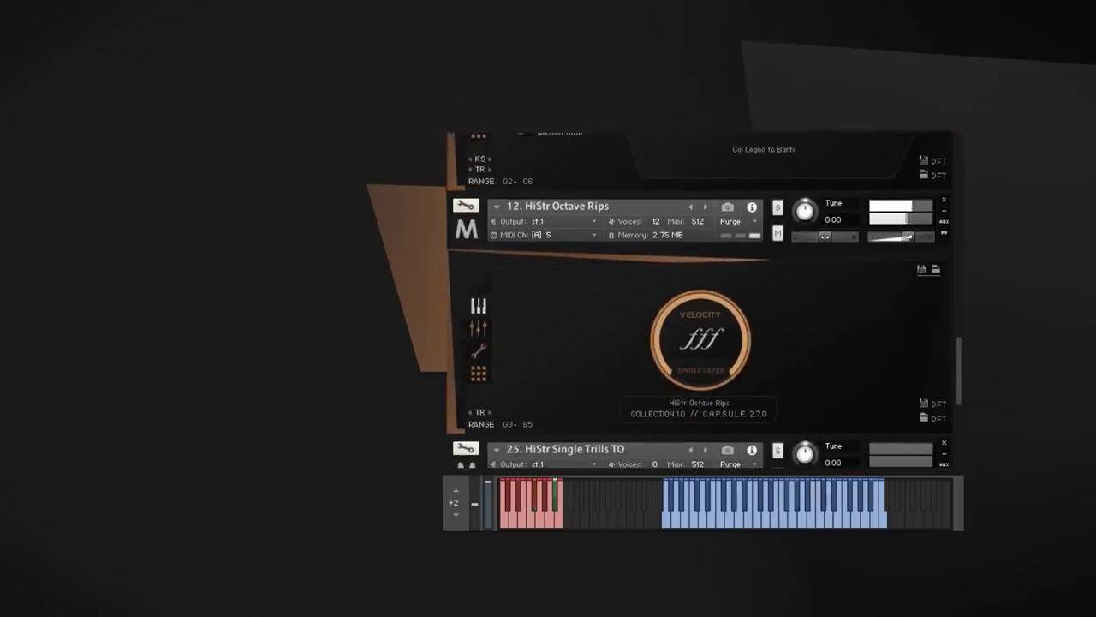
Scroll past HiStr Octave Rips and select 25. HiStr Single Trills TO for auditioning.
scroll(699, 331, up, 5)
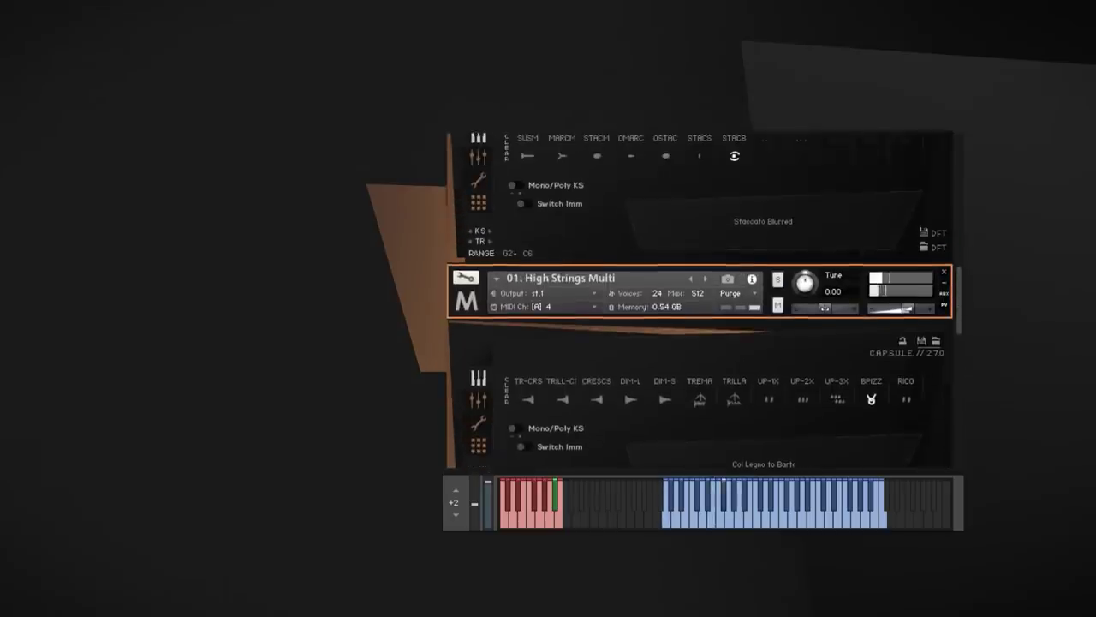
scroll(698, 330, down, 3)
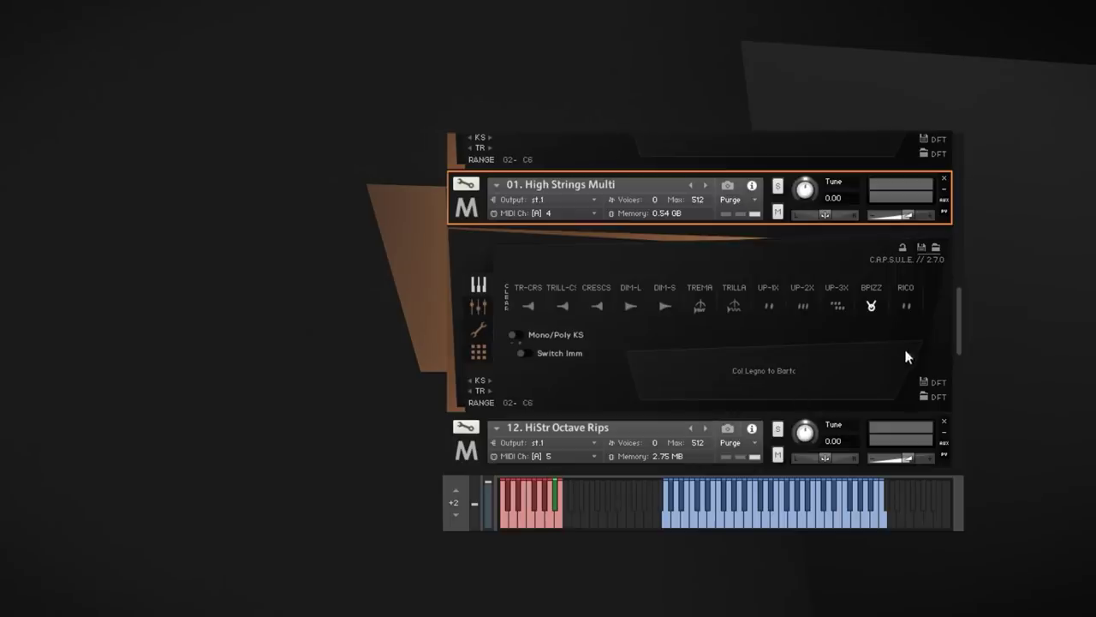
drag(956, 340, 941, 455)
click(664, 173)
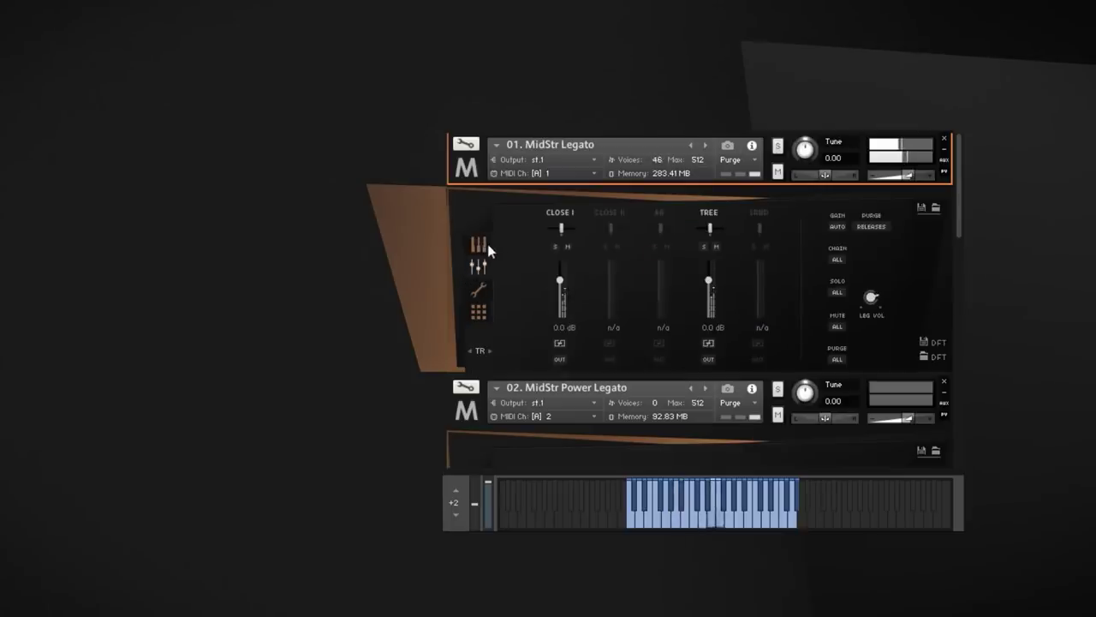
Return MidStr Legato to its main dial page, then select 02. MidStr Power Legato.
click(480, 244)
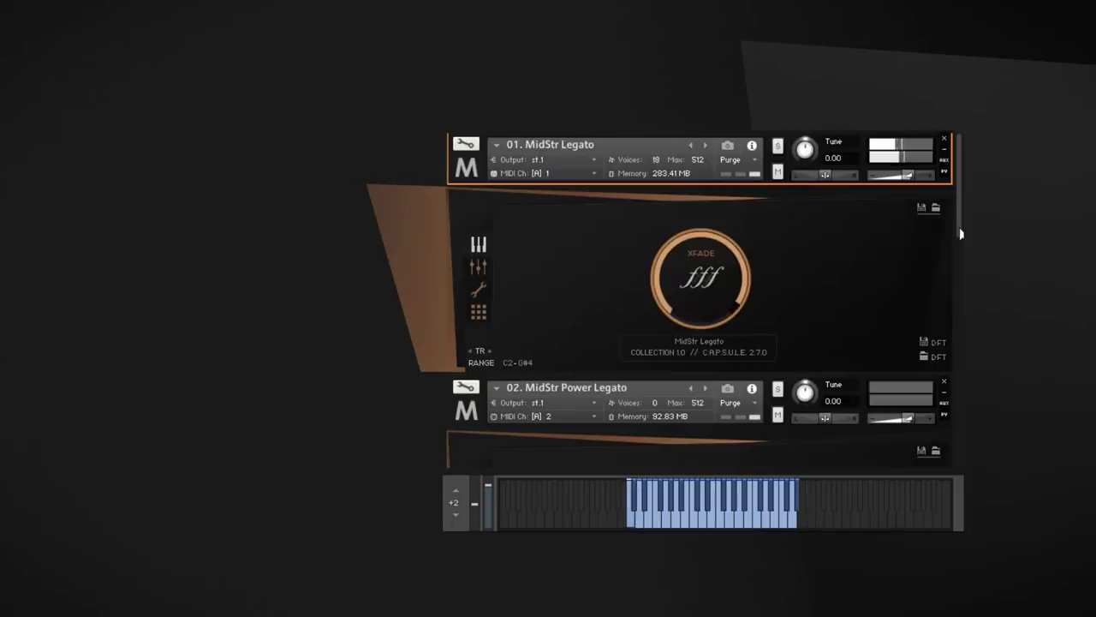
drag(957, 238, 956, 311)
click(645, 156)
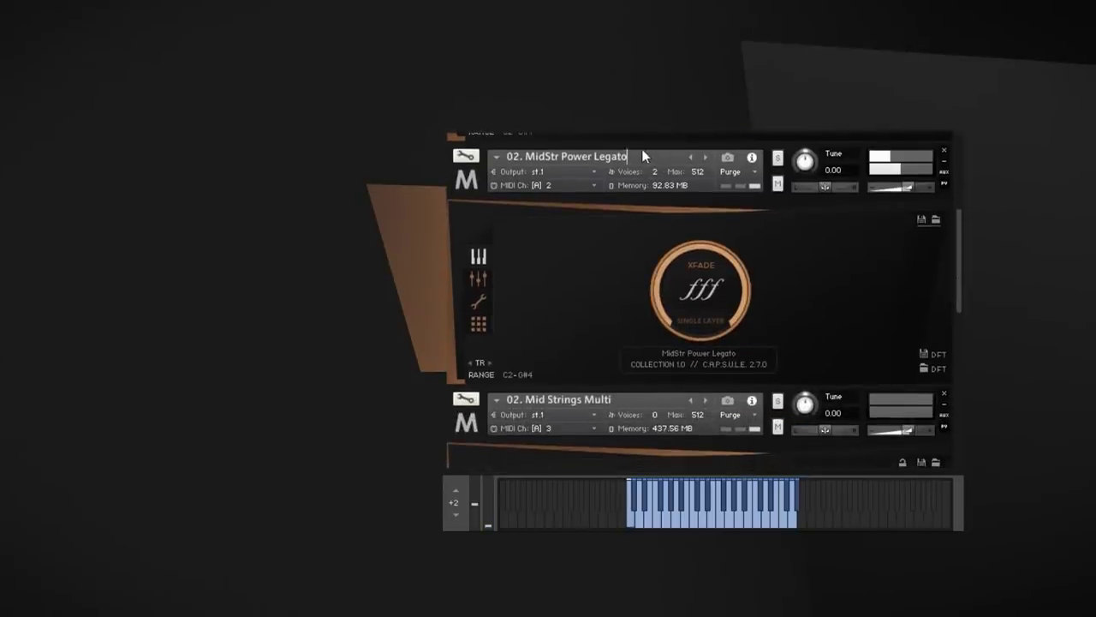
click(634, 150)
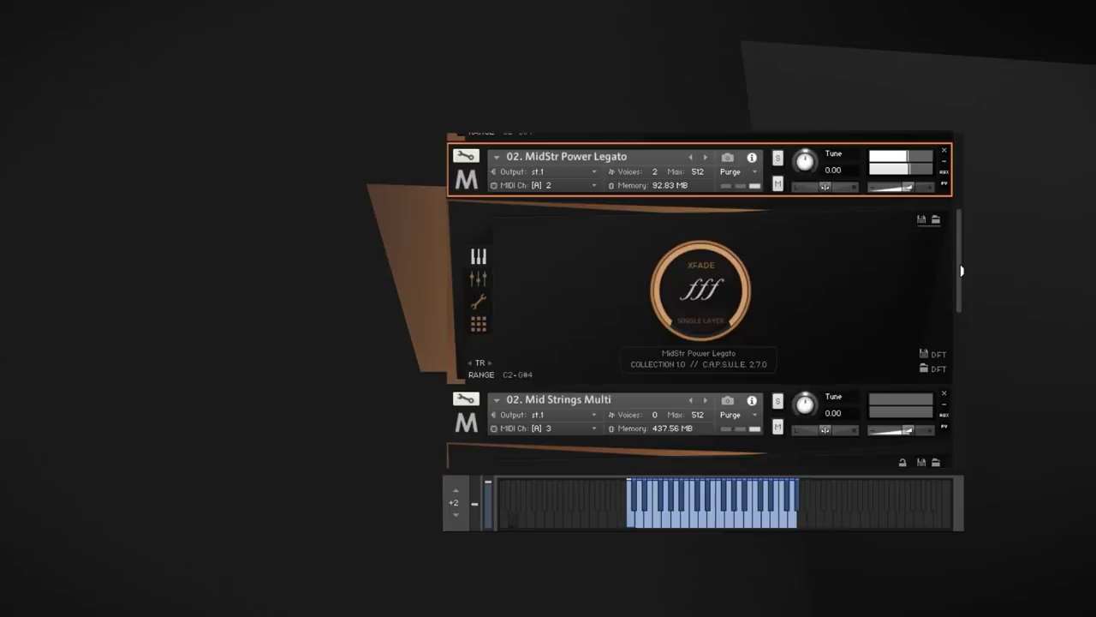
drag(961, 271, 957, 355)
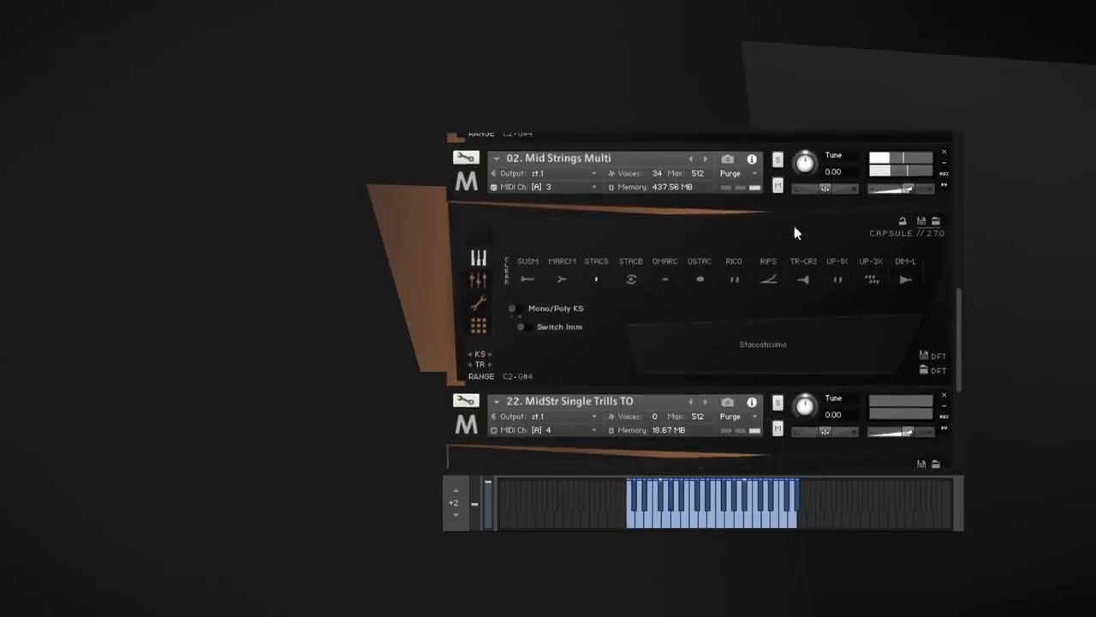
Select Mid Strings Multi to audition it, then select 22. MidStr Single Trills TO.
click(682, 146)
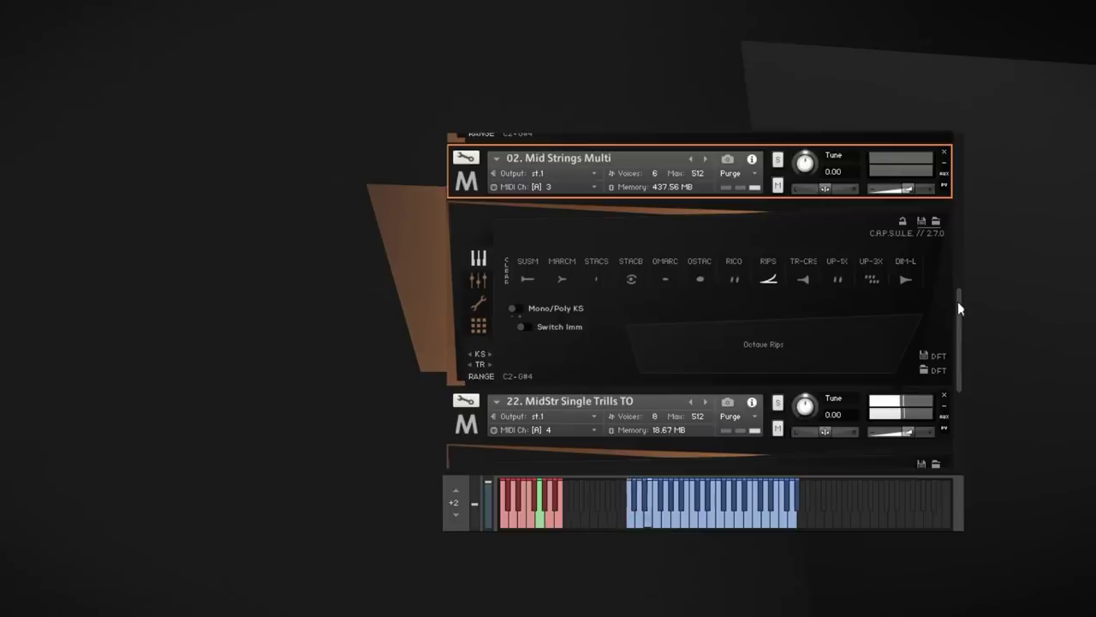
drag(957, 301, 957, 386)
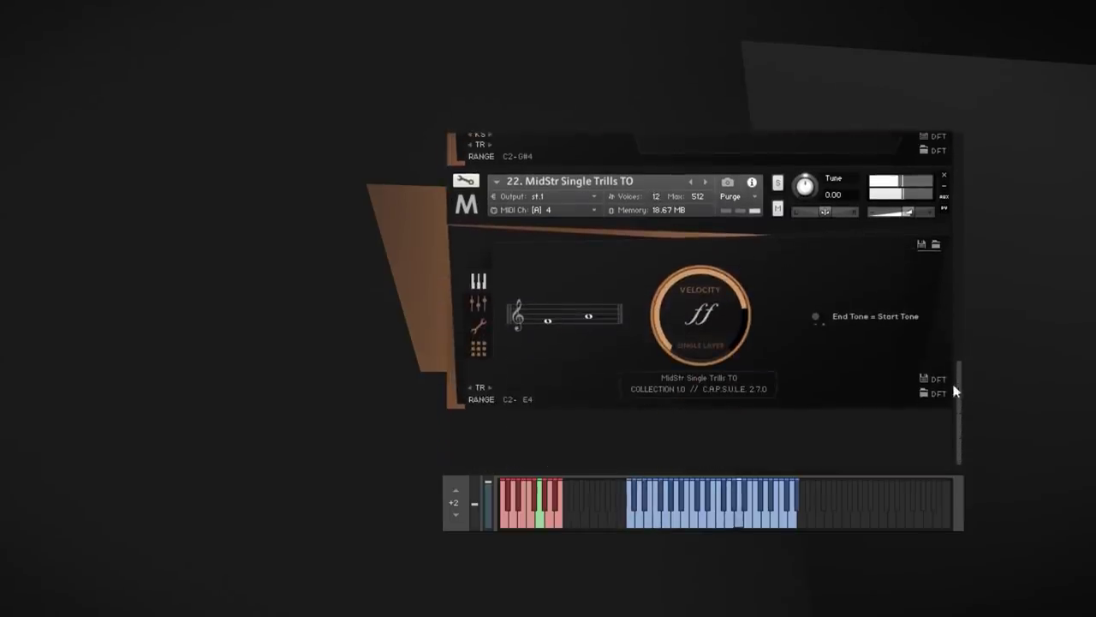
click(650, 170)
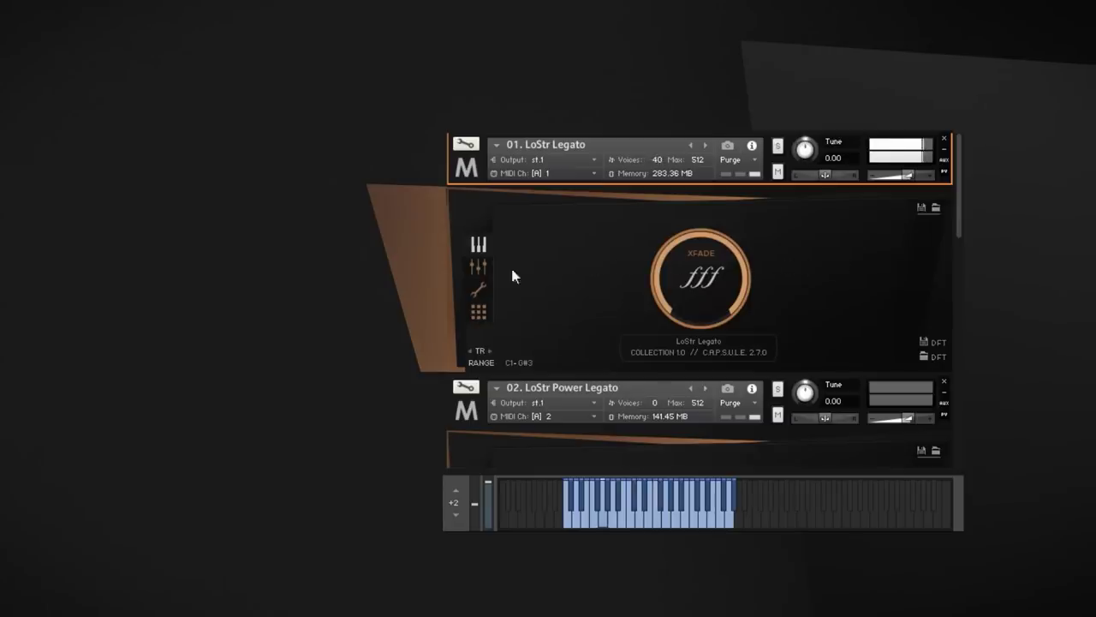
View LoStr Legato's microphone mixer, return to its dial page, then select 02. LoStr Power Legato.
click(481, 269)
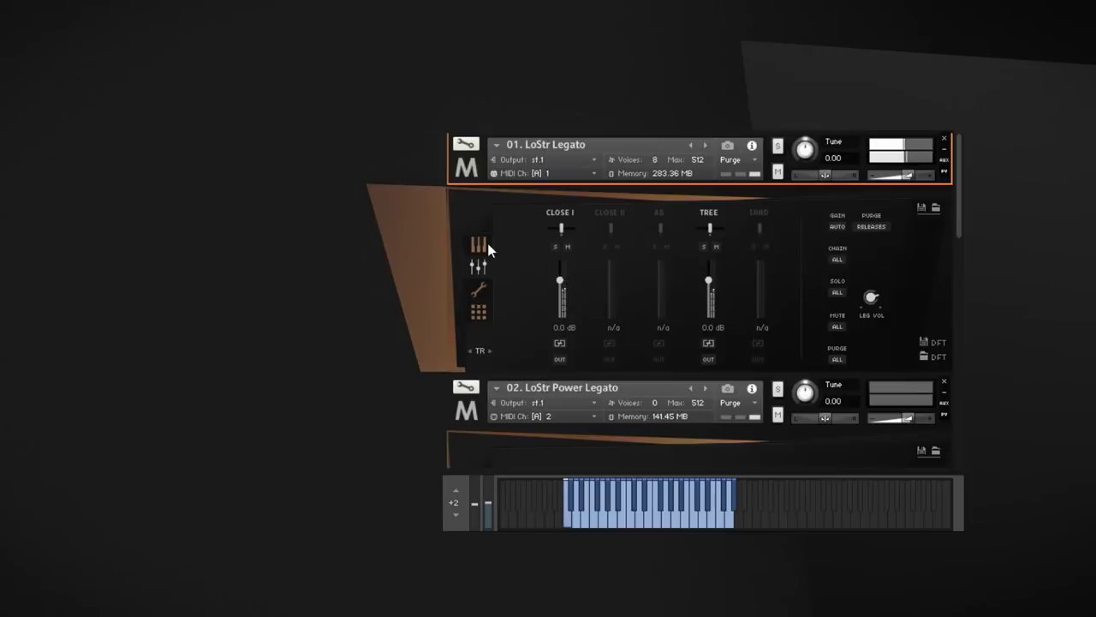
click(479, 245)
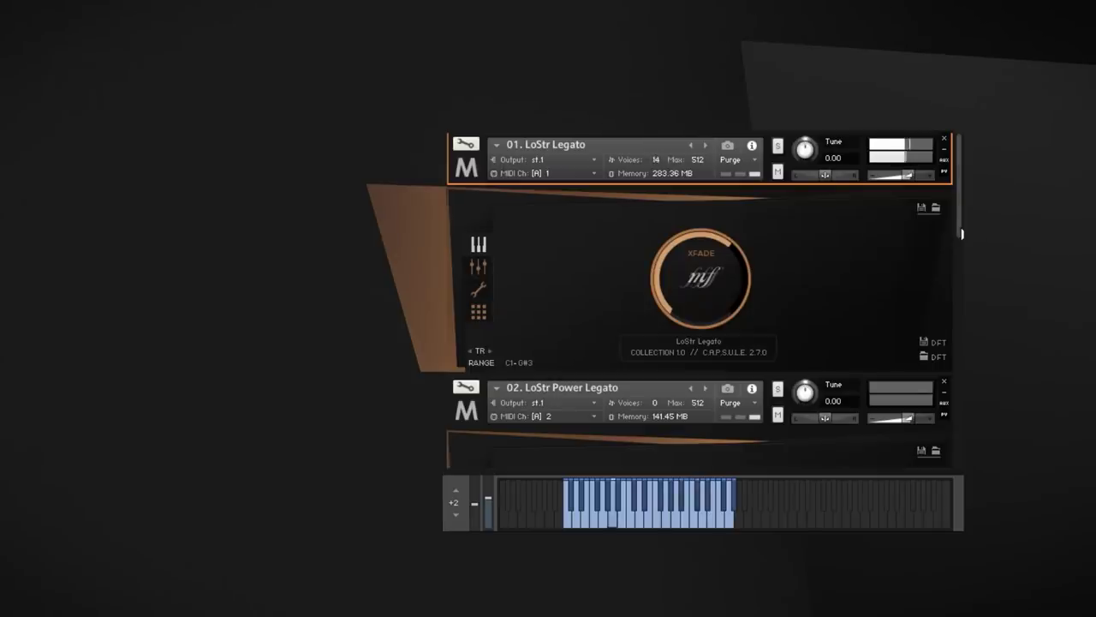
drag(961, 233, 956, 311)
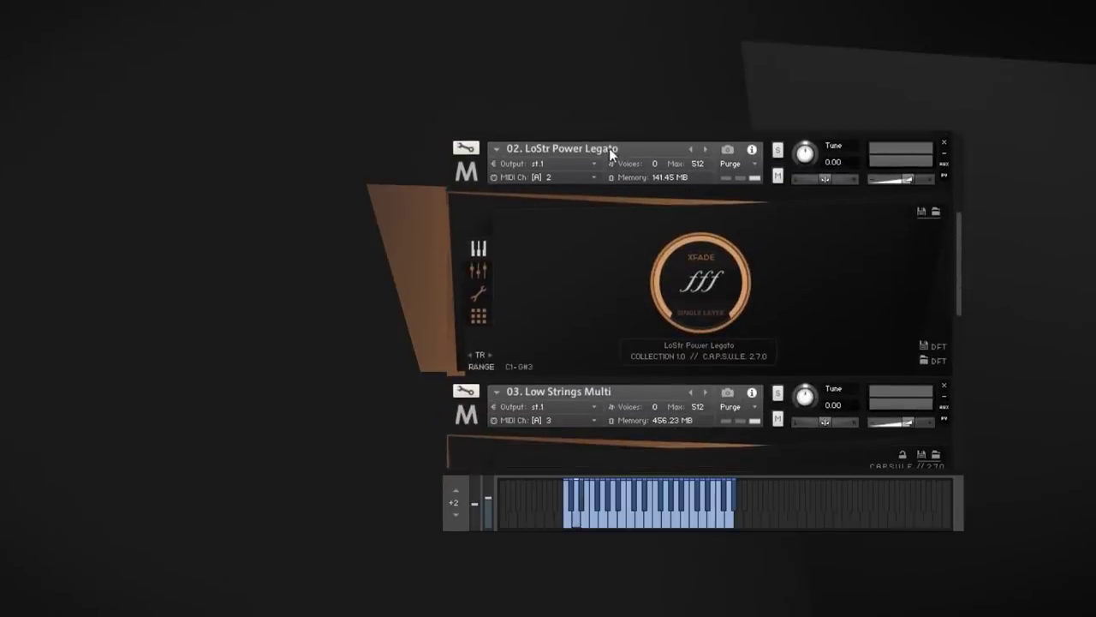
click(581, 138)
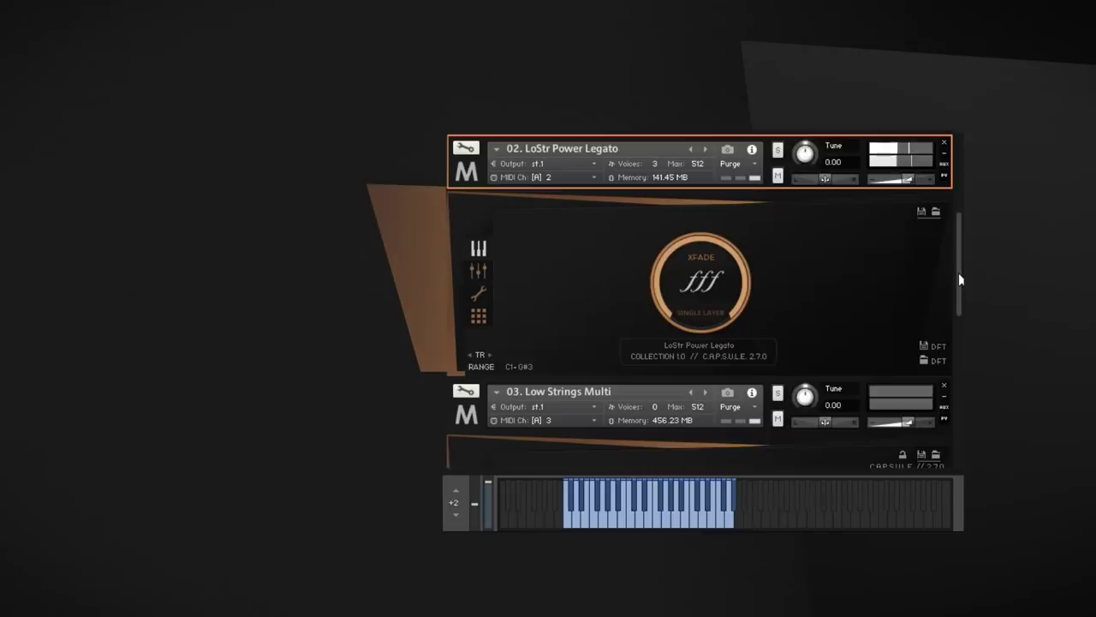
drag(958, 273, 954, 354)
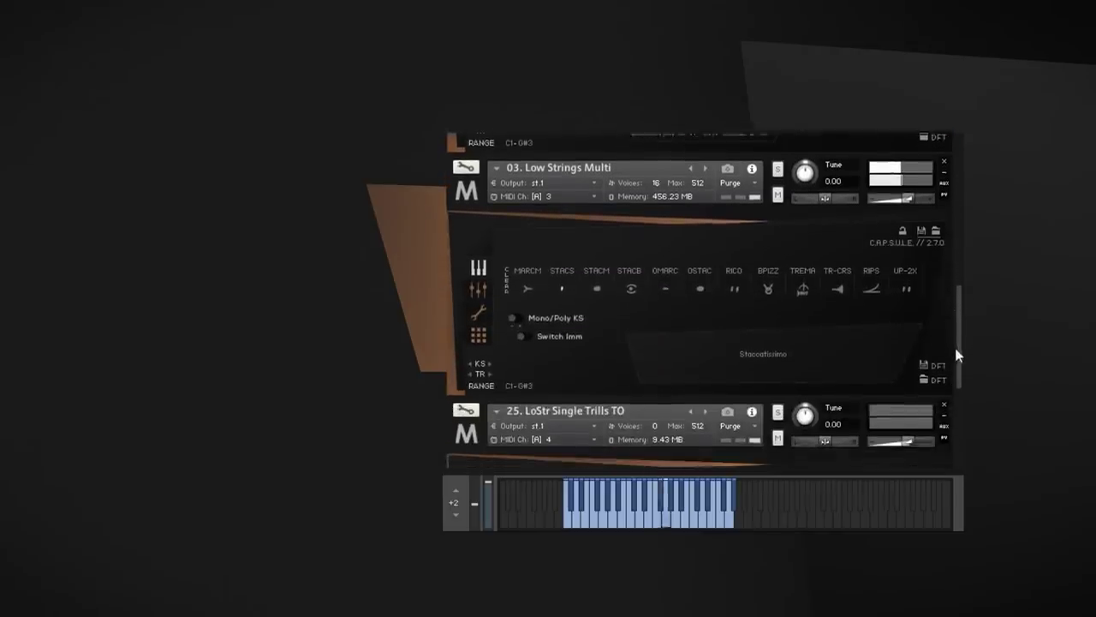
Select 03. Low Strings Multi to audition it, then select 25. LoStr Single Trills TO.
click(648, 153)
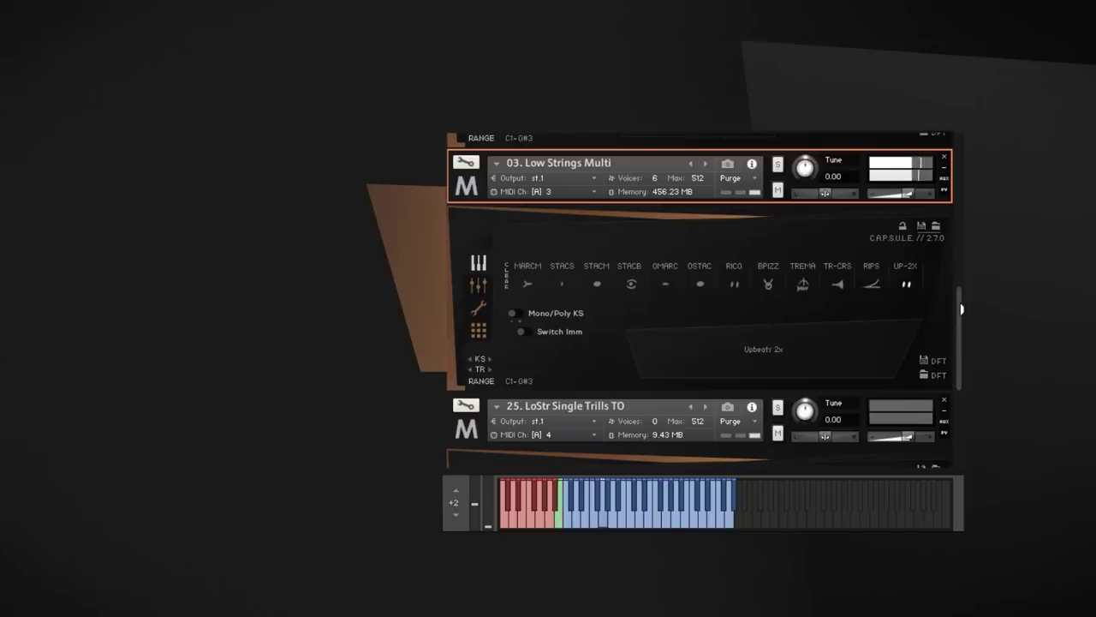
drag(960, 310, 959, 379)
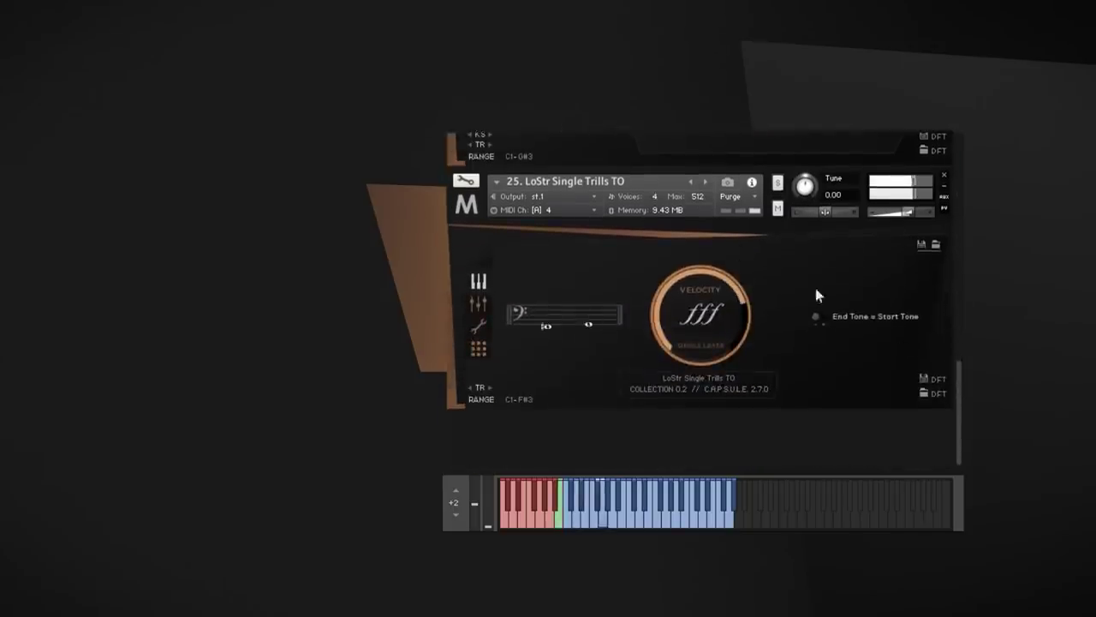
click(608, 170)
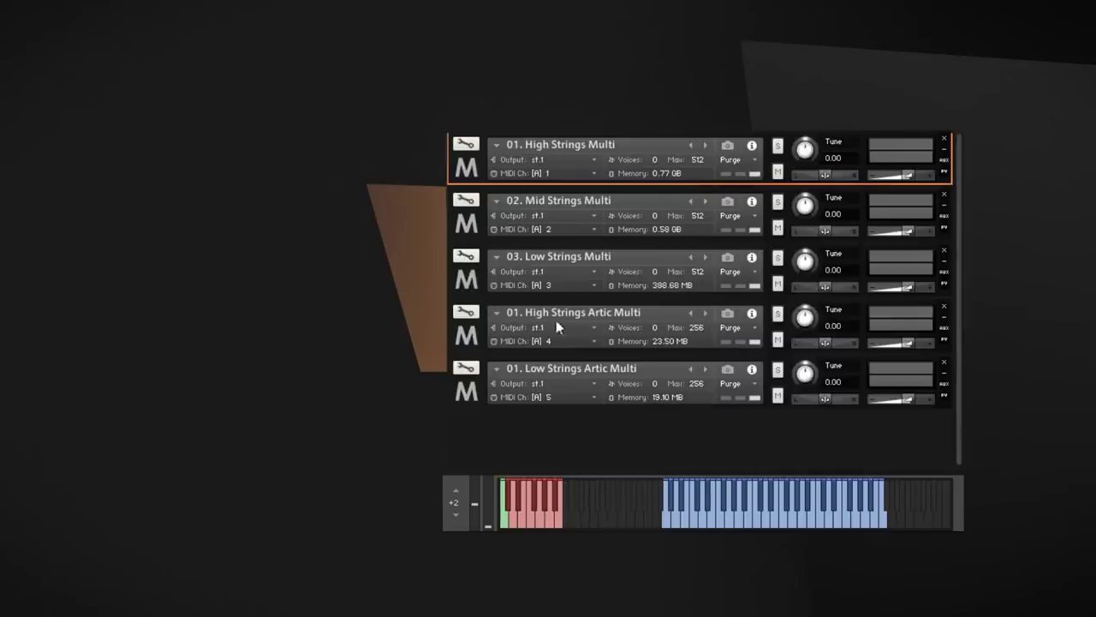
Expand the five strings multi panels, bottom up through Mid and High Strings Multi.
click(466, 392)
click(466, 334)
click(466, 278)
click(466, 223)
click(466, 169)
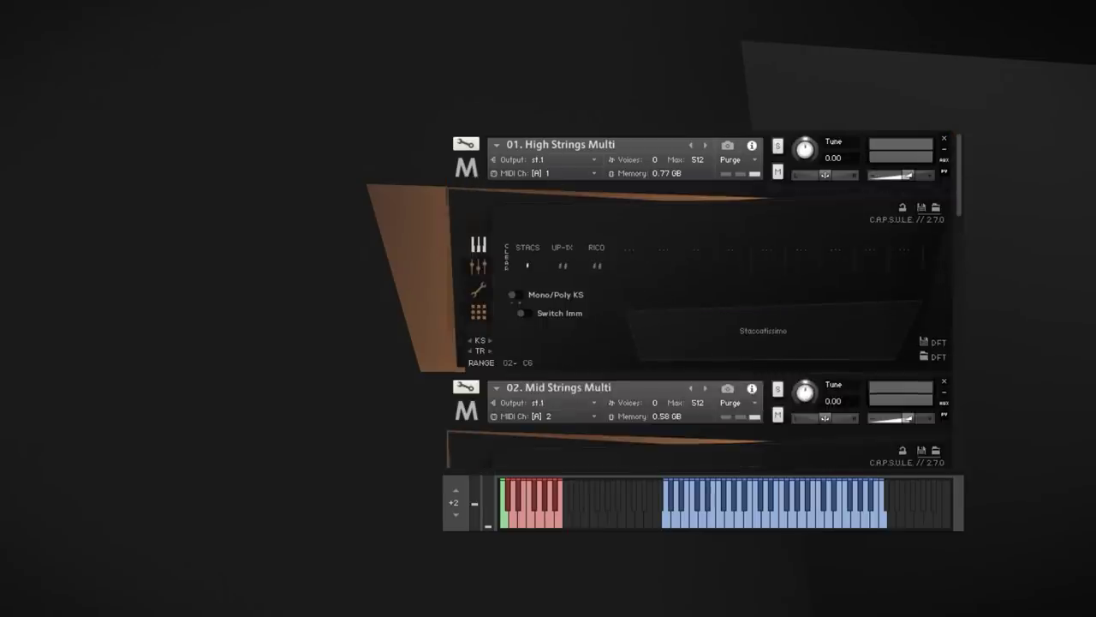
Collapse High, Mid, Low Strings Multi and High Strings Artic Multi back to headers.
drag(959, 176, 938, 150)
click(477, 167)
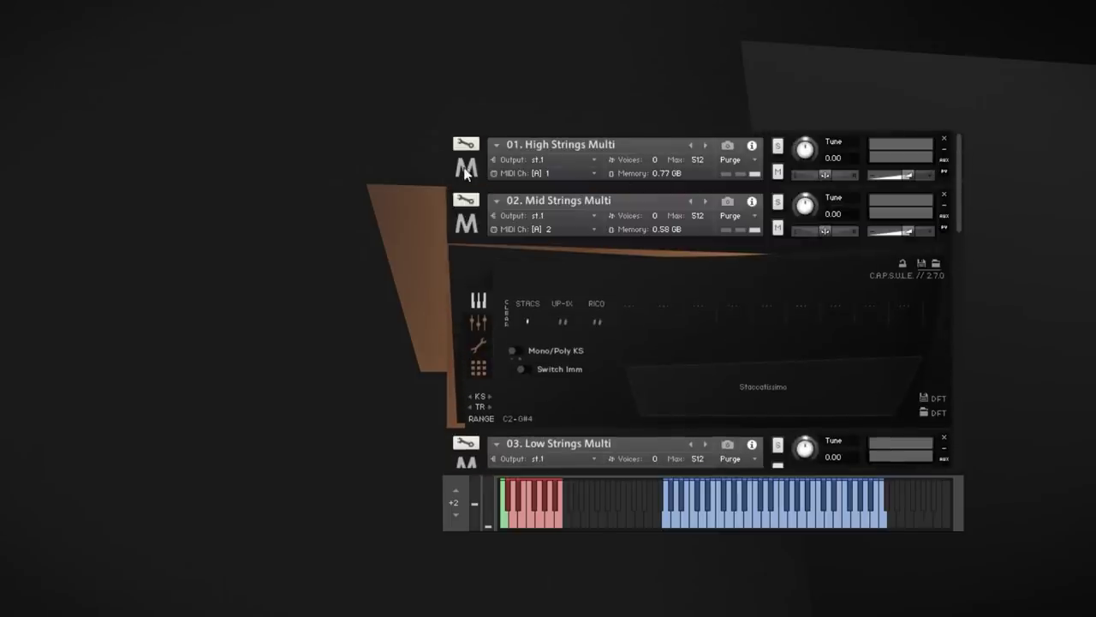
click(467, 223)
click(467, 278)
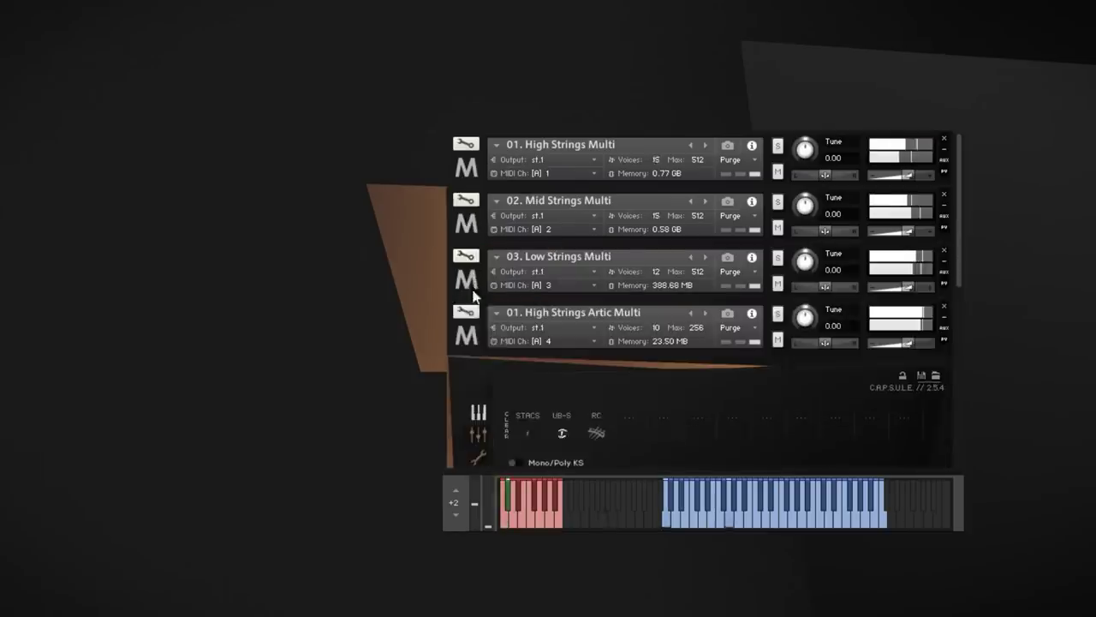
click(466, 339)
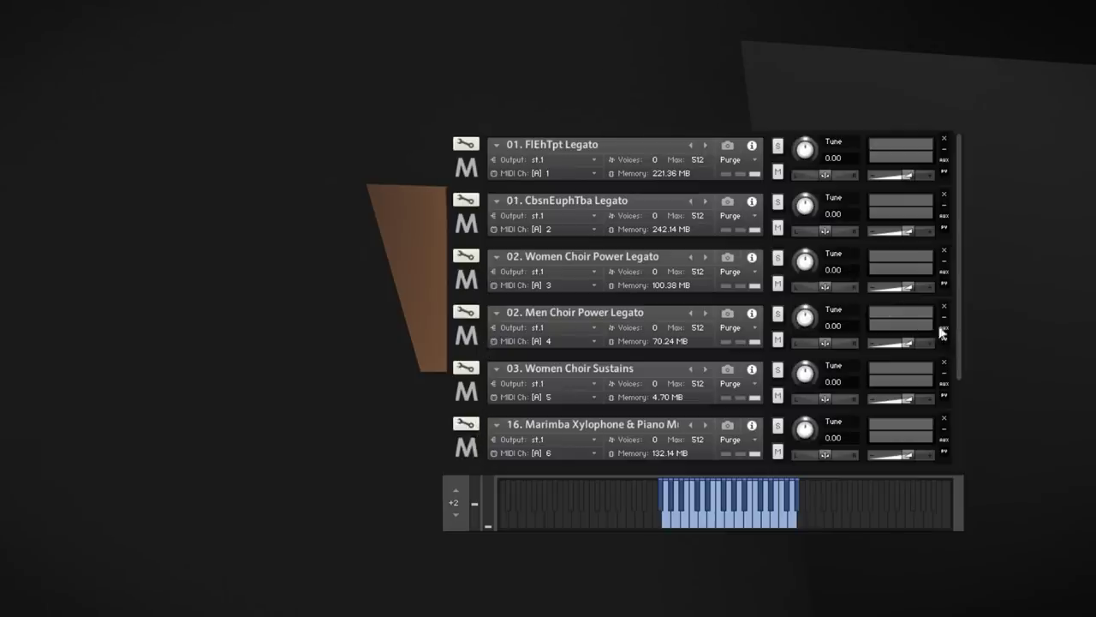
Expand the FlEhTpt Legato and CbsnEuphTba Legato panels and select FlEhTpt Legato to play.
click(466, 168)
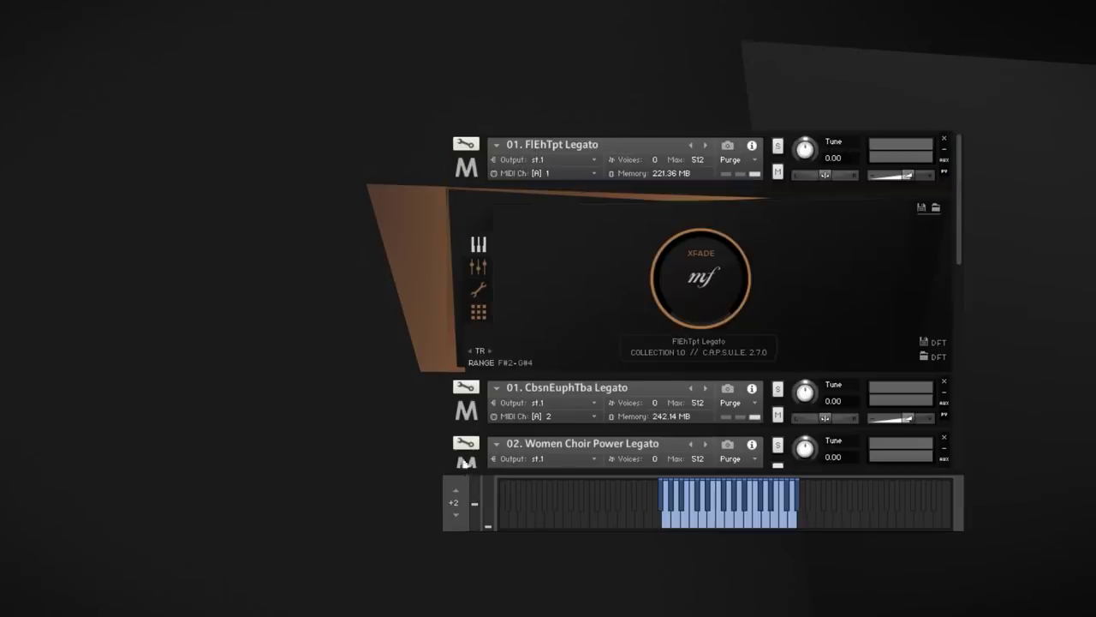
click(466, 411)
click(761, 139)
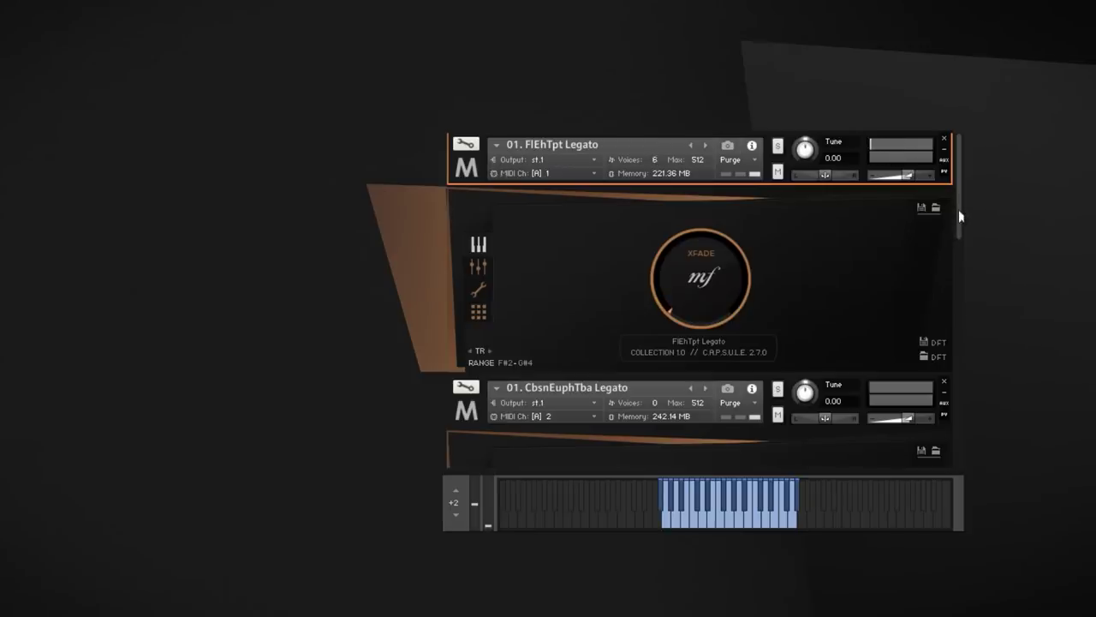
drag(958, 210, 954, 291)
Select and play CbsnEuphTba Legato, then collapse the FlEhTpt Legato panel to its header.
click(630, 148)
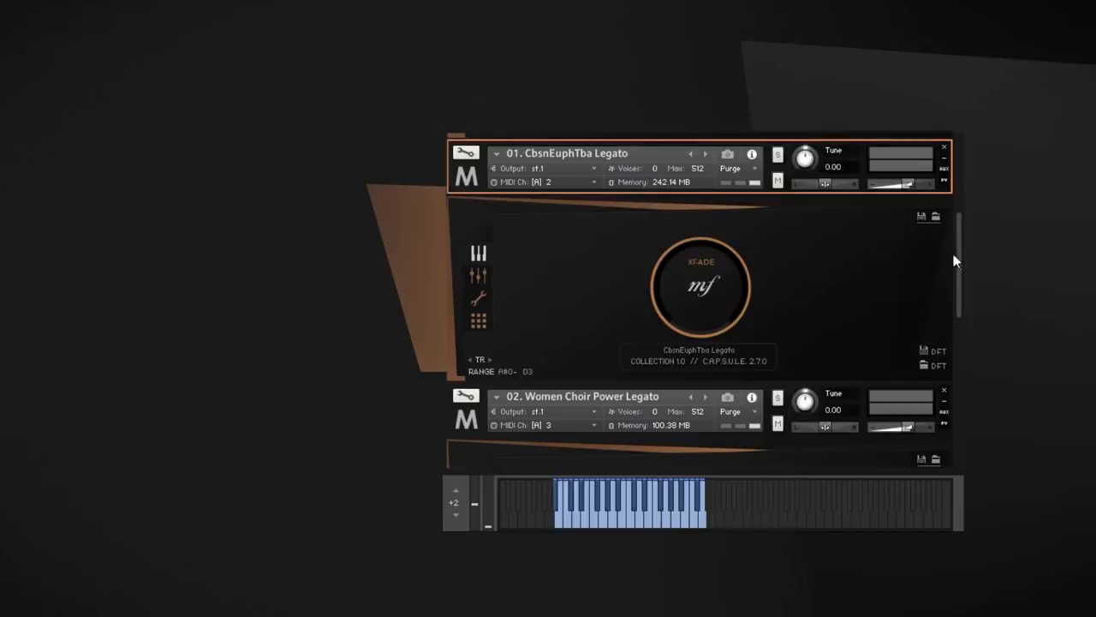
scroll(960, 268, down, 2)
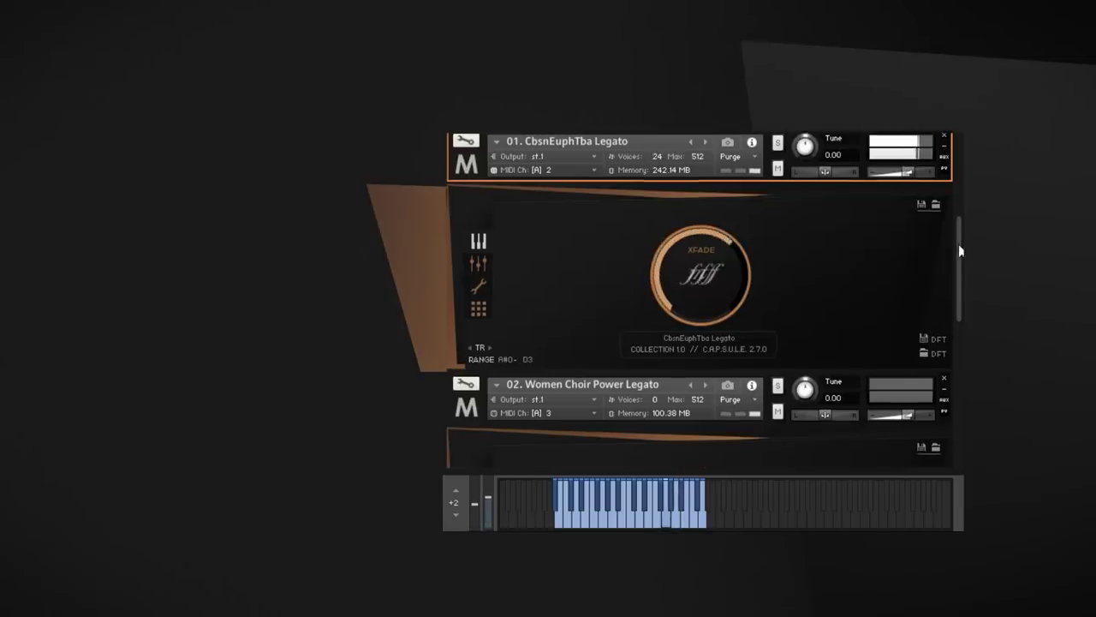
scroll(960, 250, up, 1)
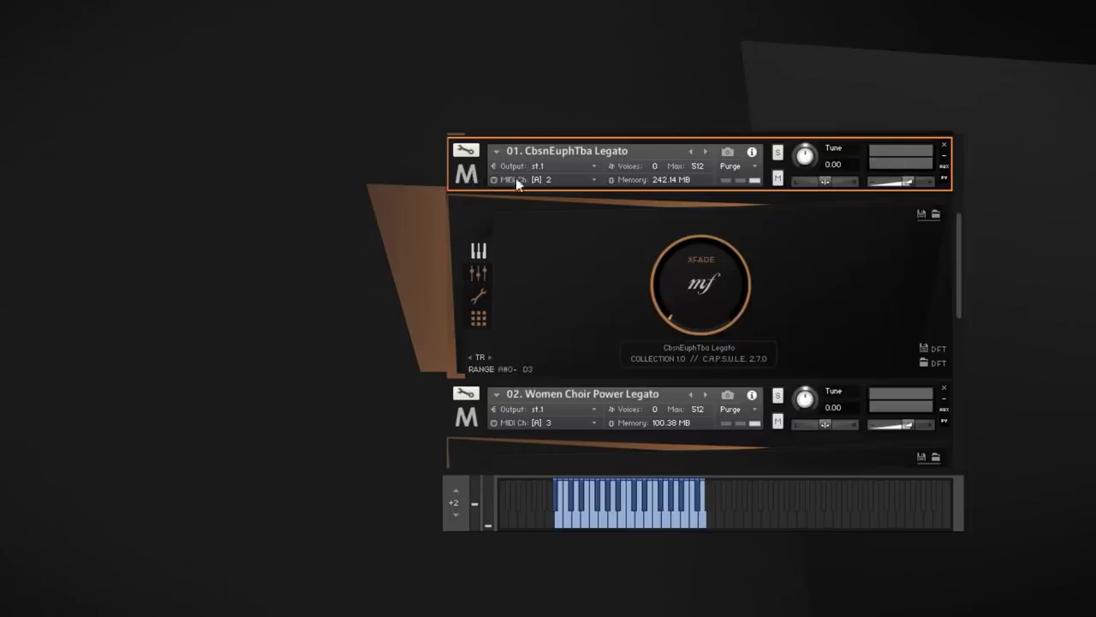
drag(958, 250, 959, 146)
click(463, 170)
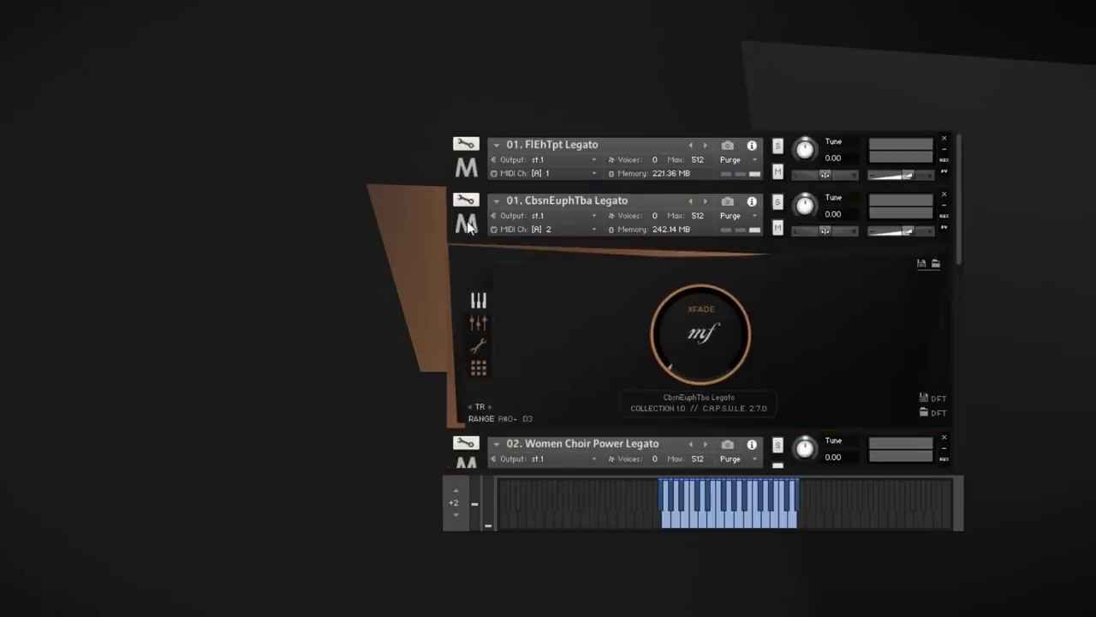
Collapse CbsnEuphTba Legato and expand the Women and Men Choir Power Legato panels.
click(468, 222)
drag(954, 291, 957, 455)
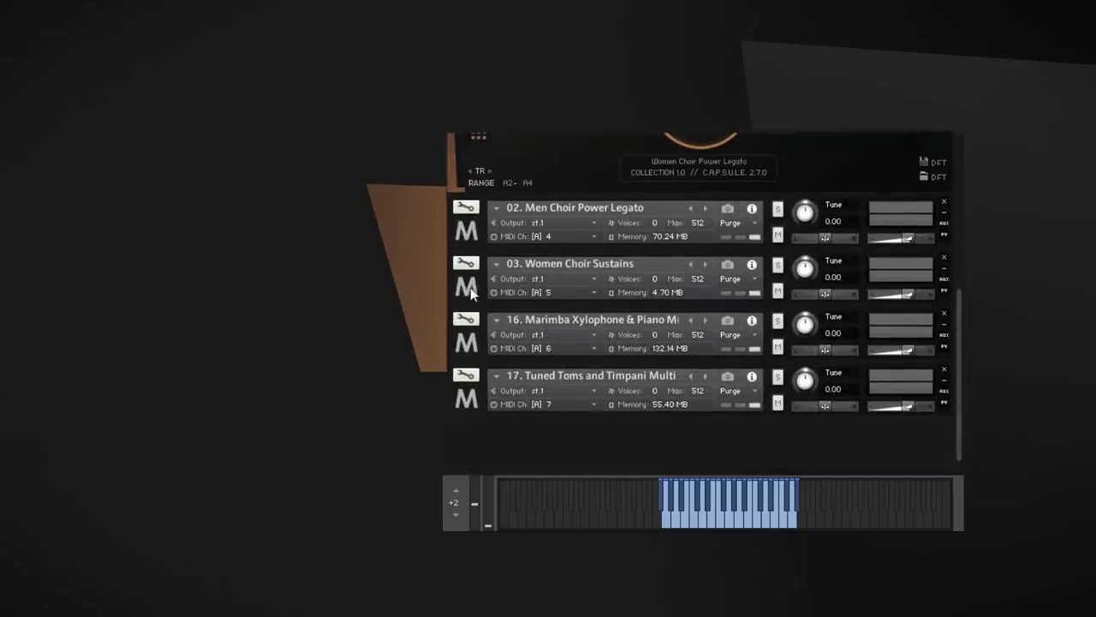
click(469, 290)
click(467, 233)
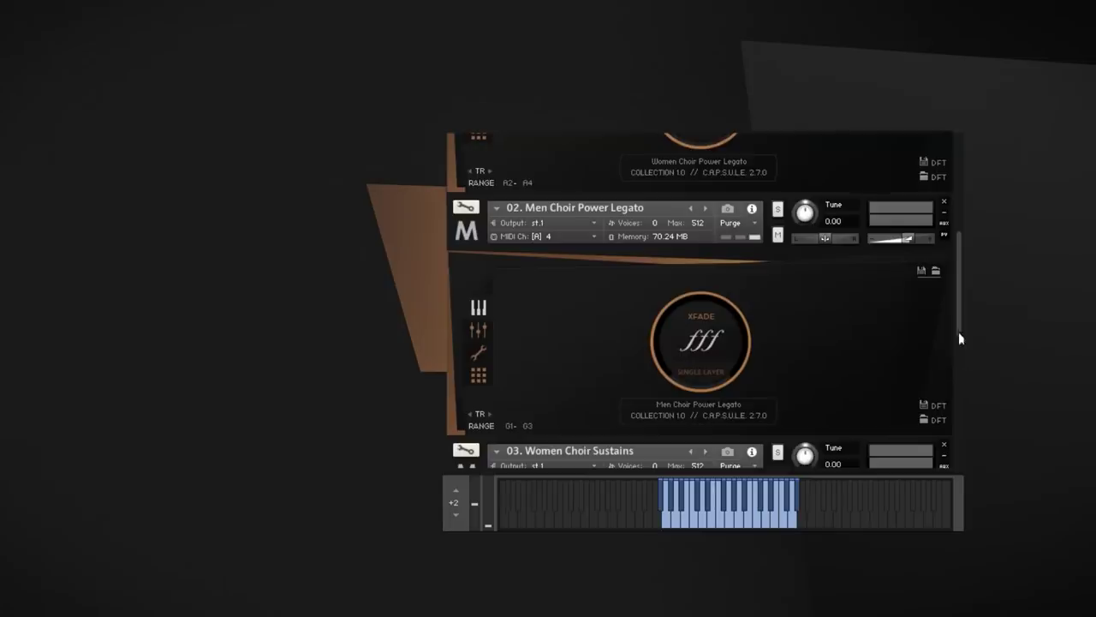
Collapse both choir Power Legato and Women Choir Sustains panels, then reopen Men Choir Power Legato.
drag(958, 336, 942, 263)
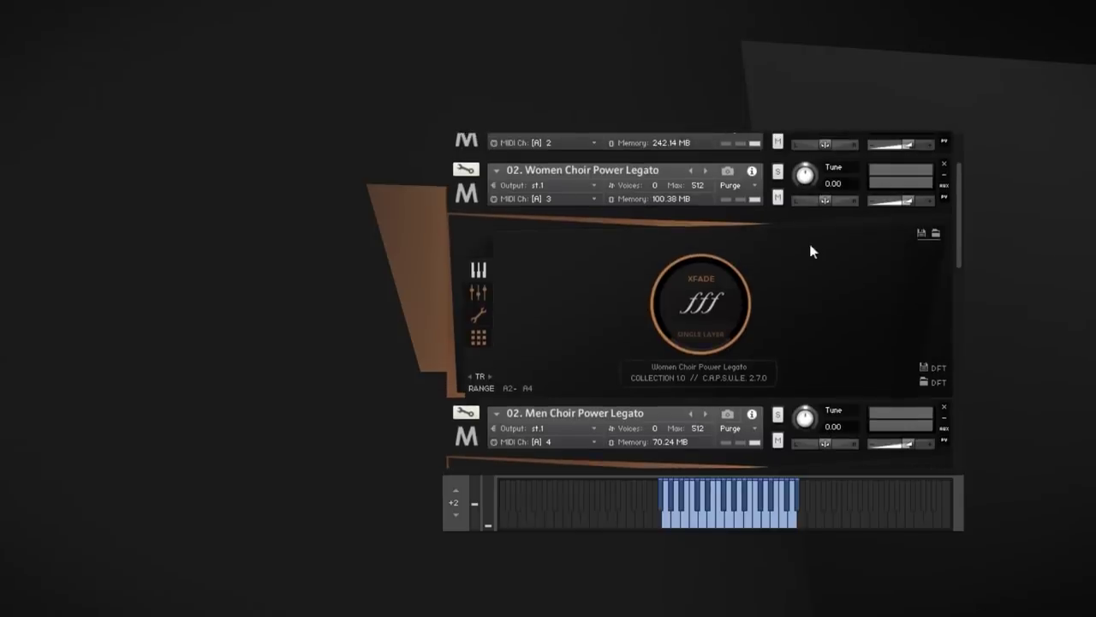
click(470, 195)
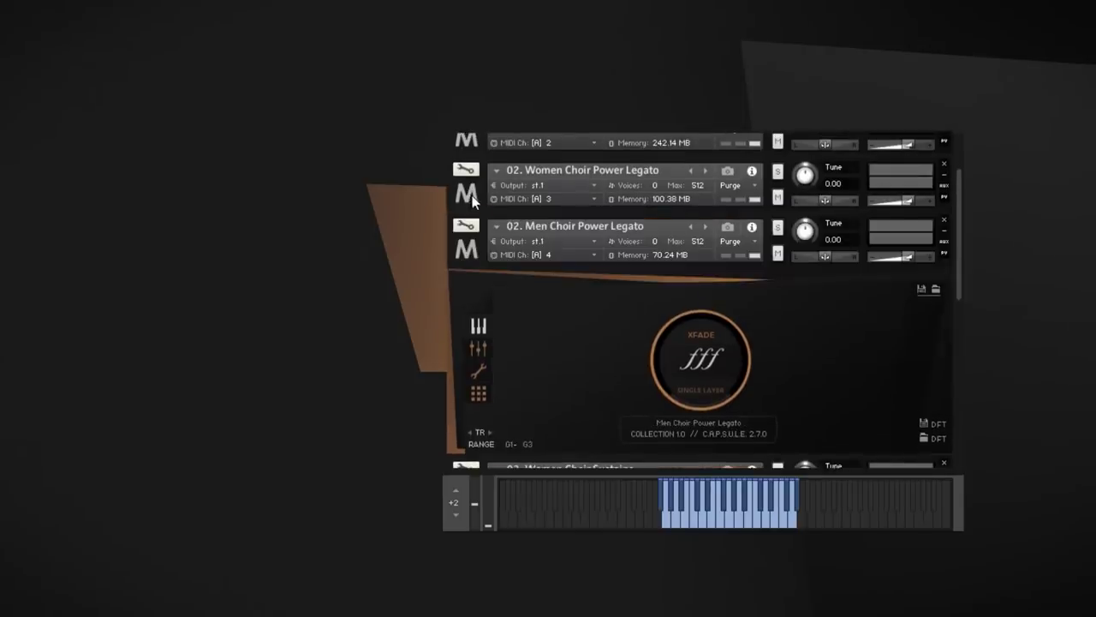
click(478, 250)
click(476, 307)
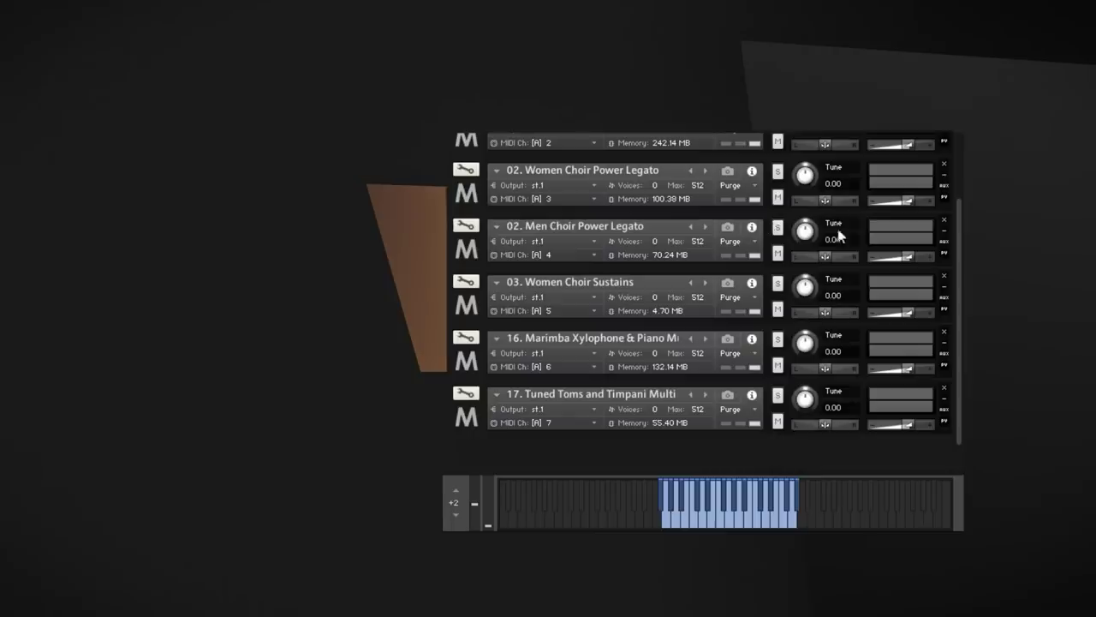
click(466, 249)
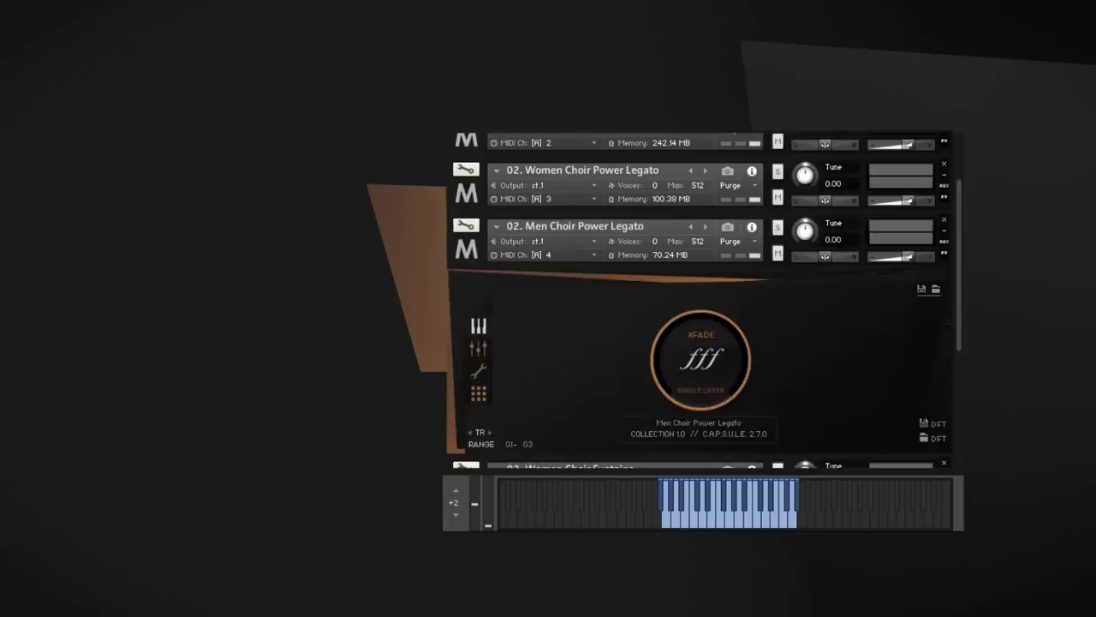
scroll(962, 220, down, 1)
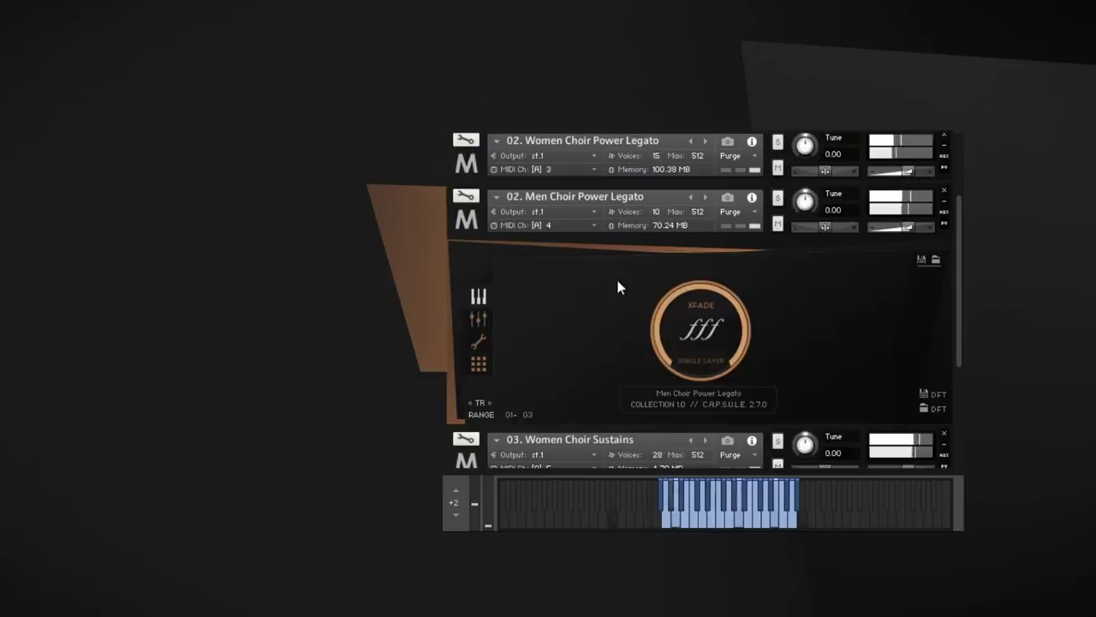
Audition the Marimba patch, then make 17. Tuned Toms and Timpani Multi active on Hits.
click(460, 217)
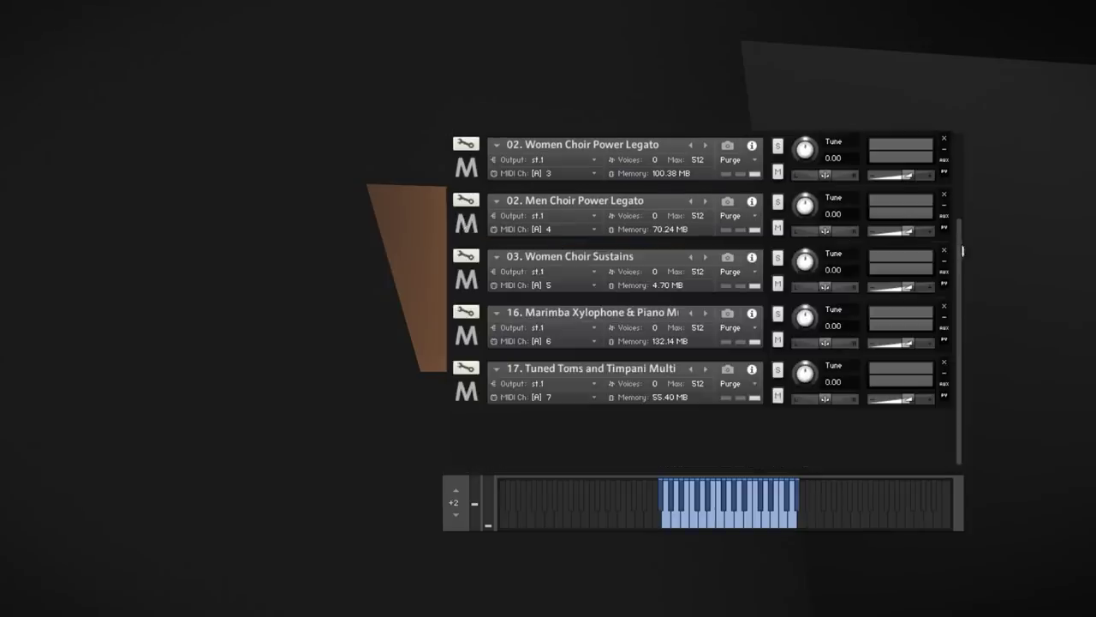
click(467, 392)
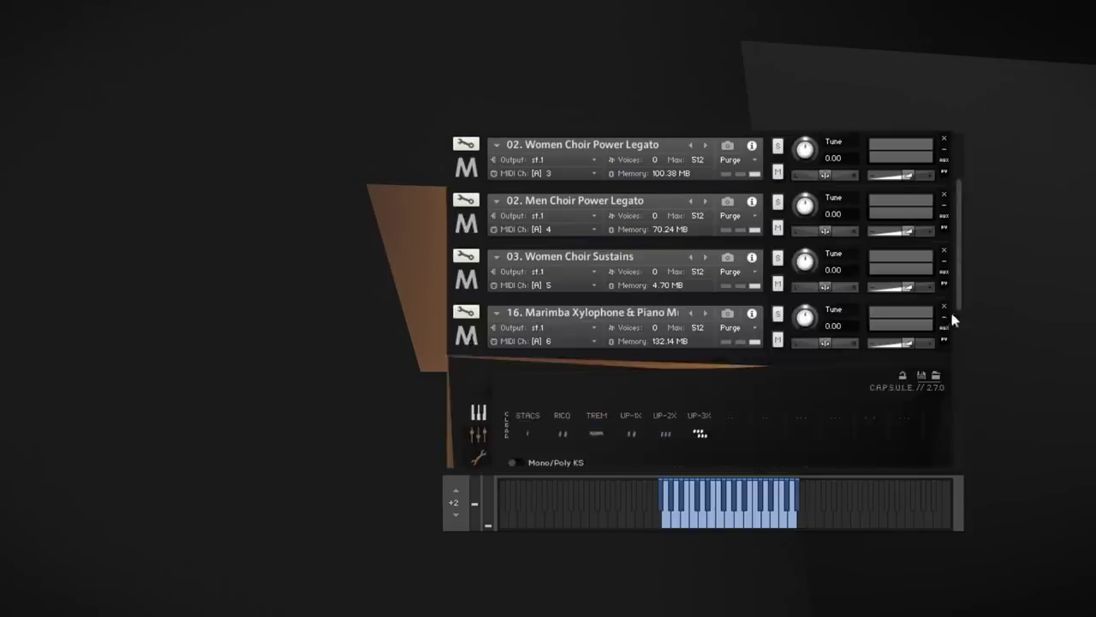
drag(955, 294, 959, 349)
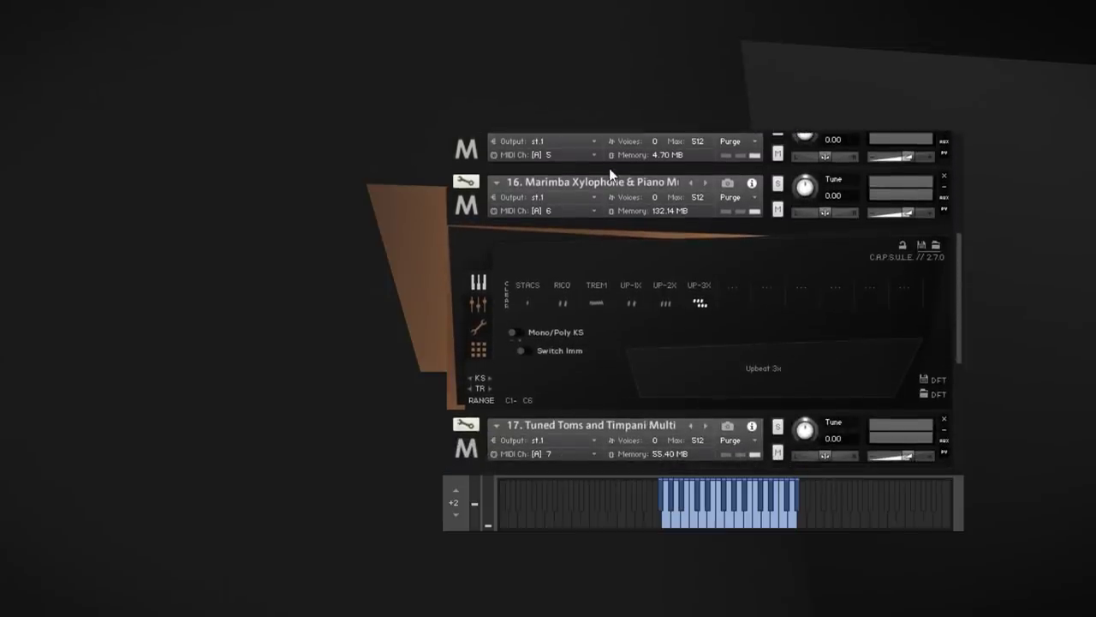
click(922, 273)
drag(957, 295, 960, 300)
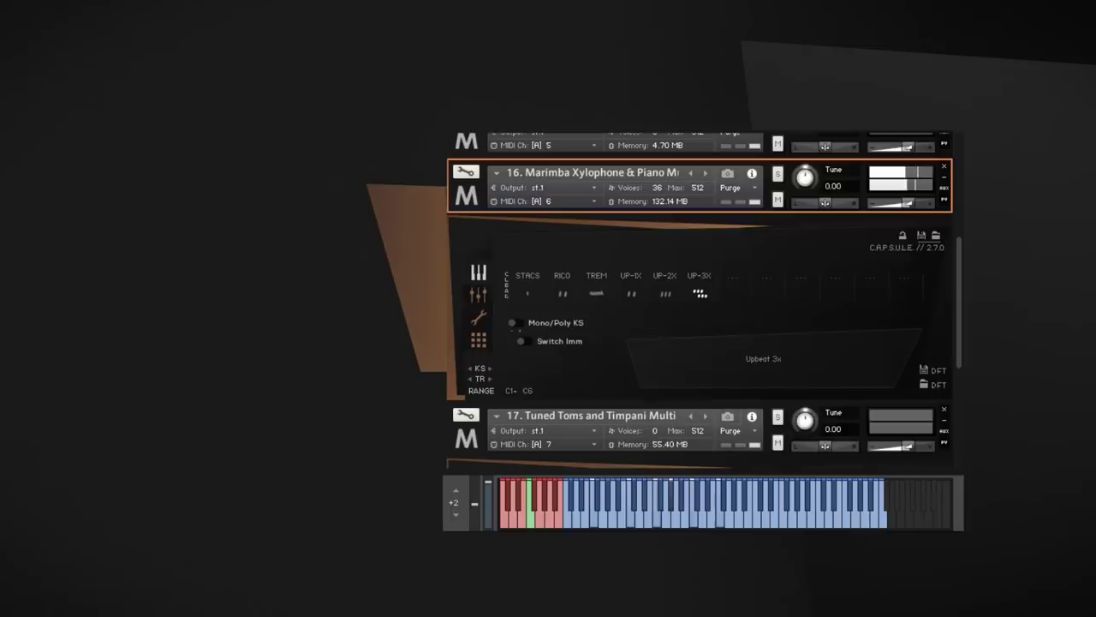
drag(954, 277, 963, 386)
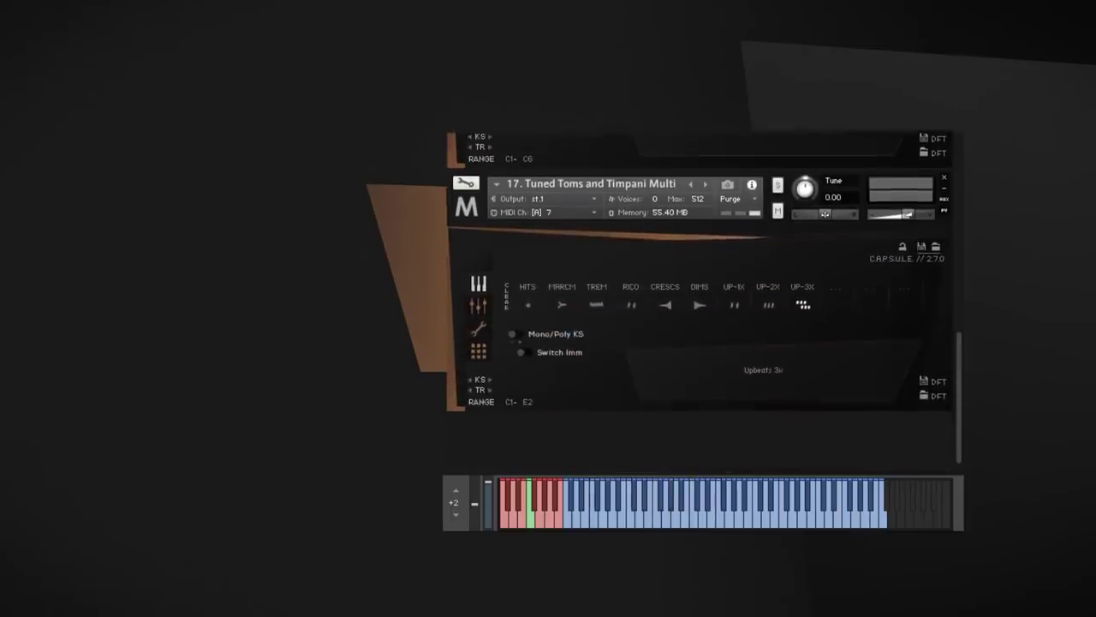
click(602, 171)
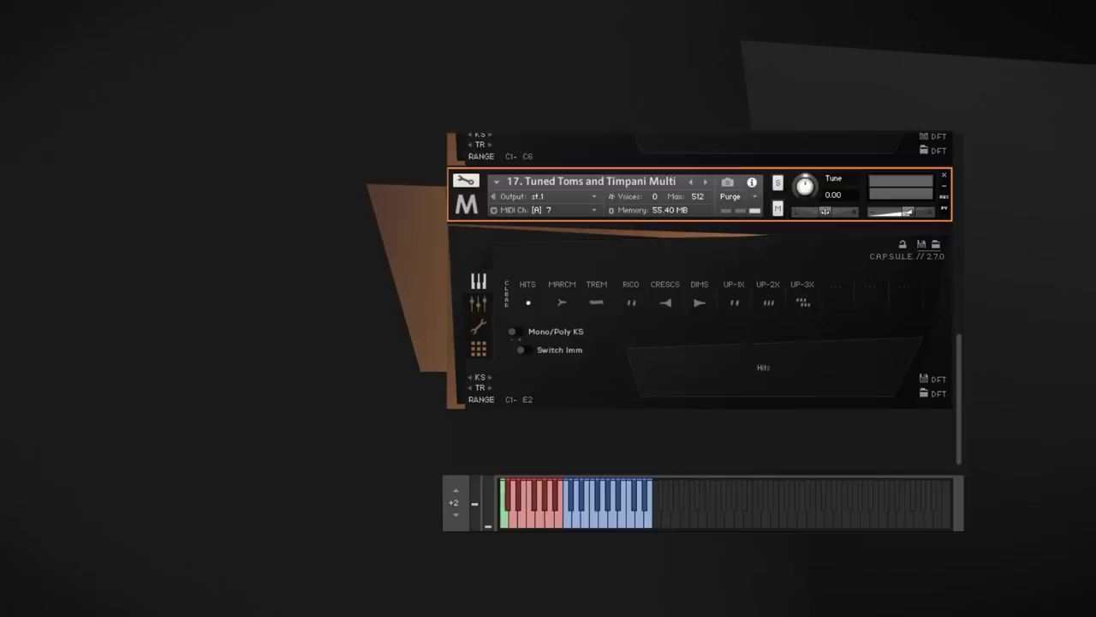